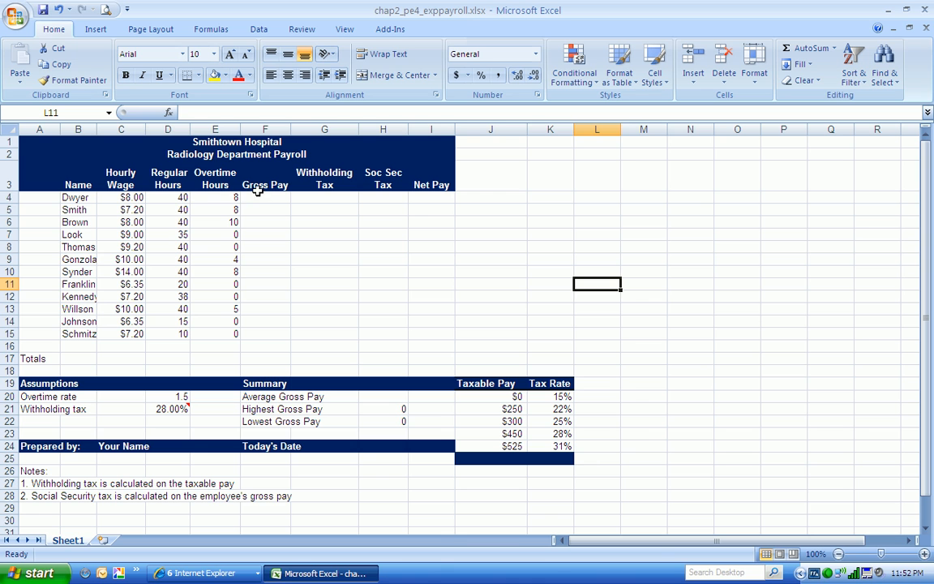
Step: Start the gross pay formula in F4 by multiplying hourly wage by regular hours, =C4*D4
{"action": "left_click", "coordinate": [261, 195]}
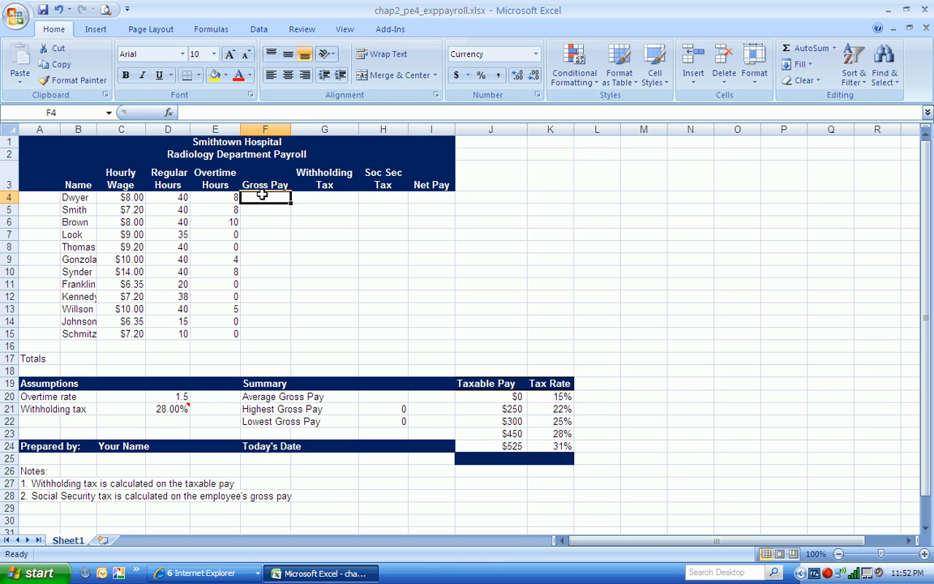
{"action": "type", "text": "="}
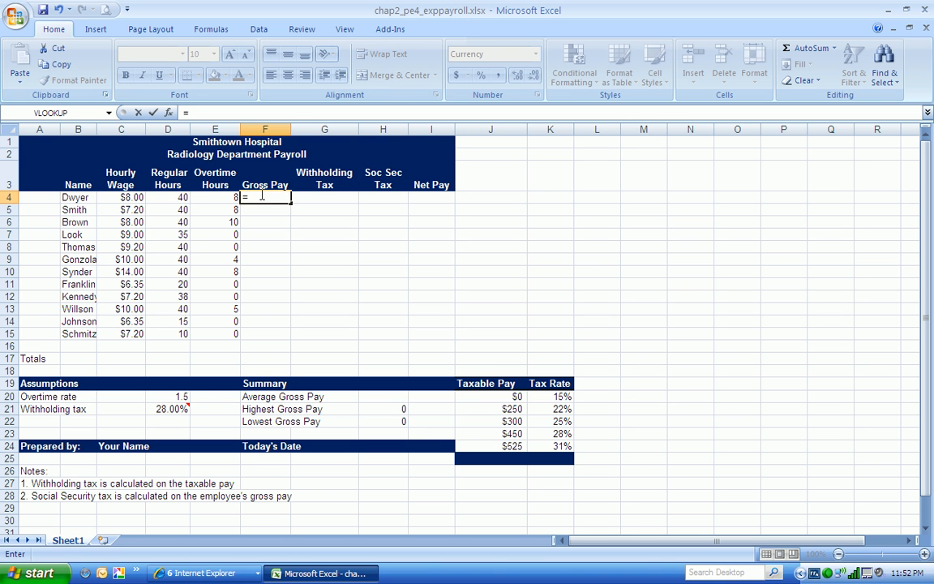
{"action": "left_click", "coordinate": [128, 197]}
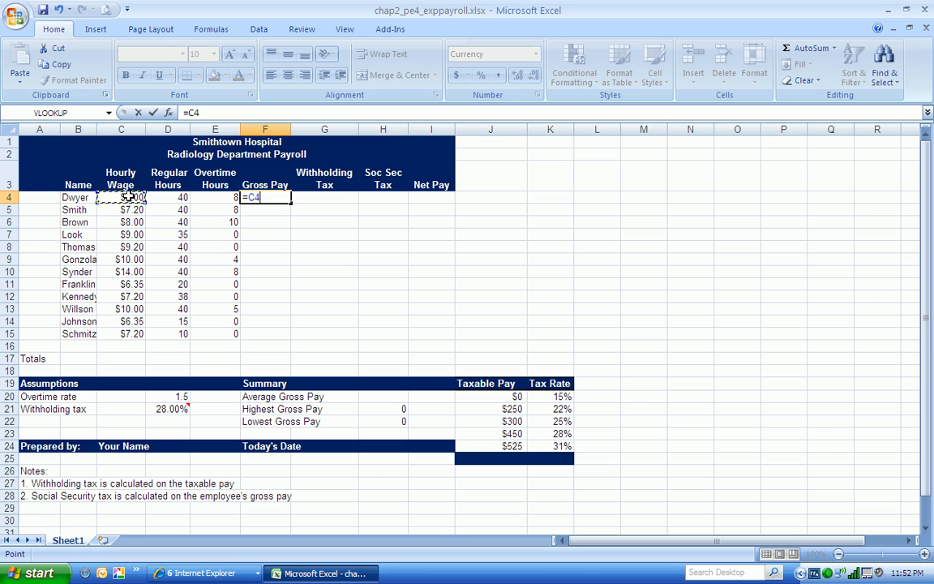
{"action": "type", "text": "*"}
{"action": "left_click", "coordinate": [172, 198]}
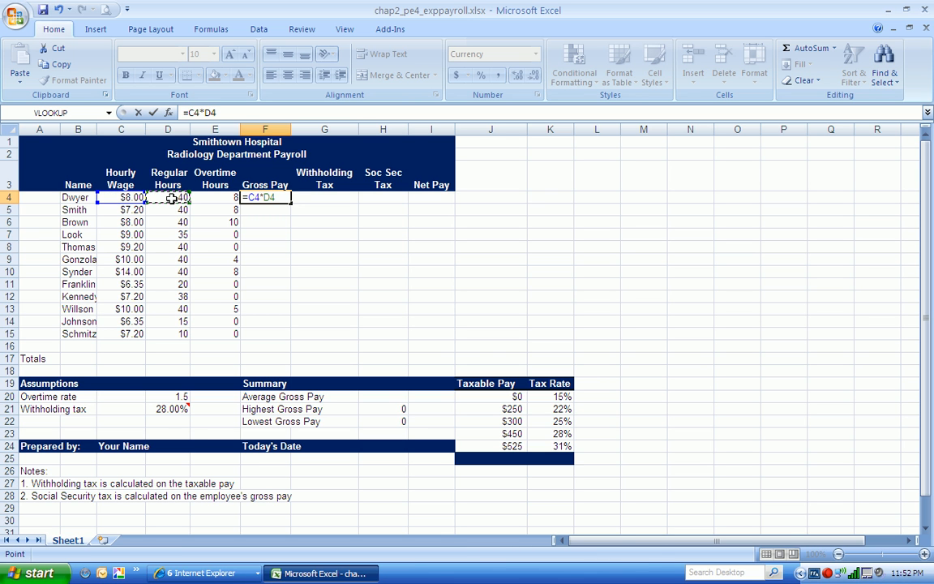
Step: Complete the gross pay formula by adding overtime pay as E4*C4*$D$20, and fill it down through F15
{"action": "type", "text": "="}
{"action": "key", "text": "BackSpace"}
{"action": "type", "text": "+"}
{"action": "left_click", "coordinate": [221, 198]}
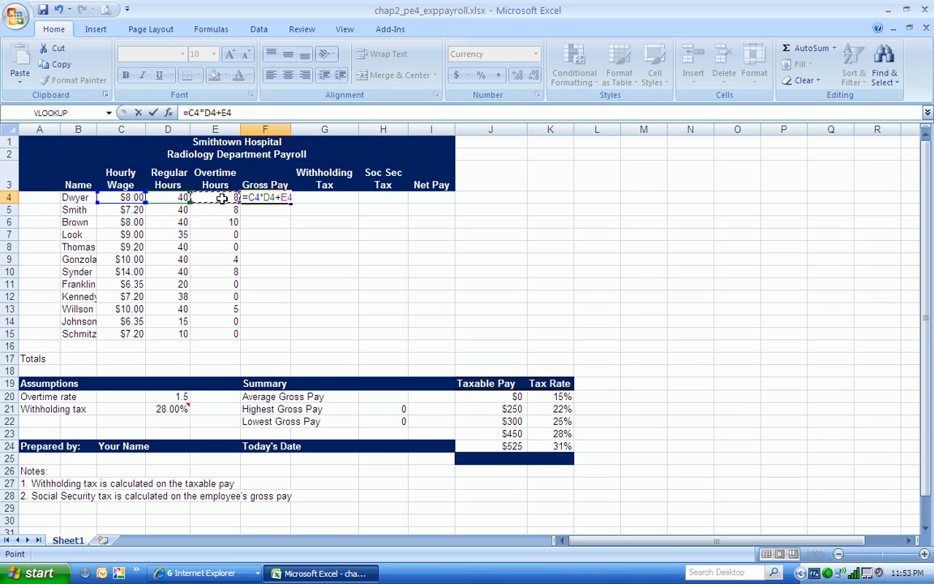
{"action": "type", "text": "*"}
{"action": "left_click", "coordinate": [130, 197]}
{"action": "type", "text": "*"}
{"action": "left_click", "coordinate": [174, 397]}
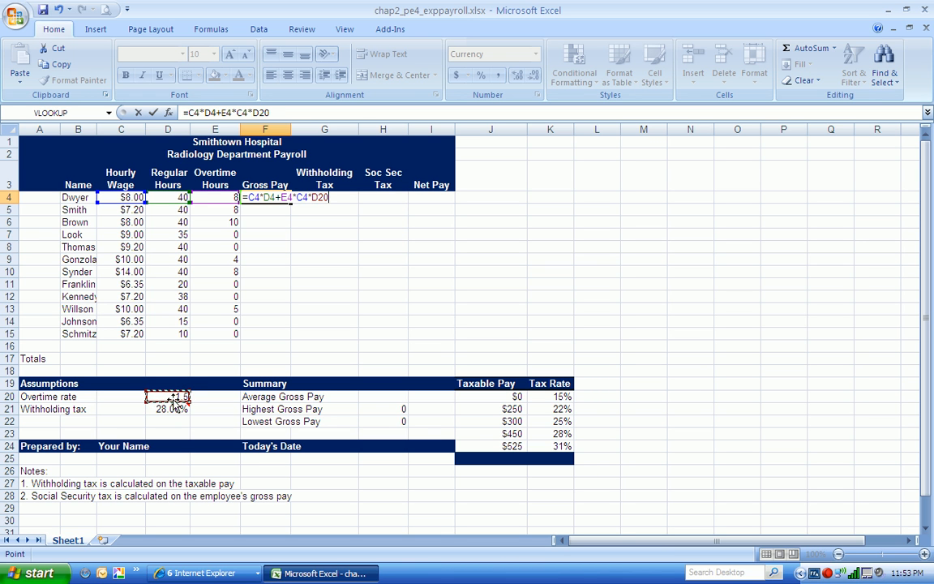
{"action": "key", "text": "F4"}
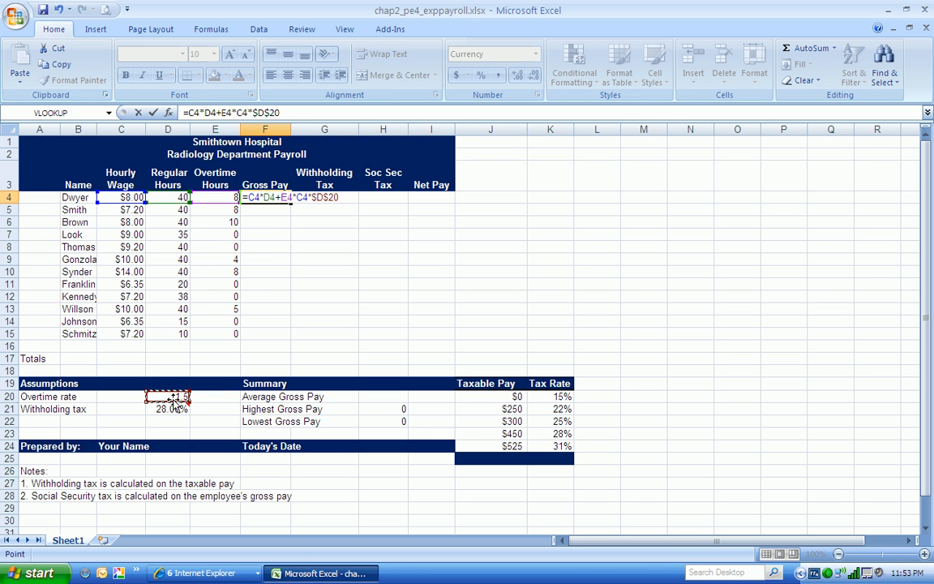
{"action": "key", "text": "Return"}
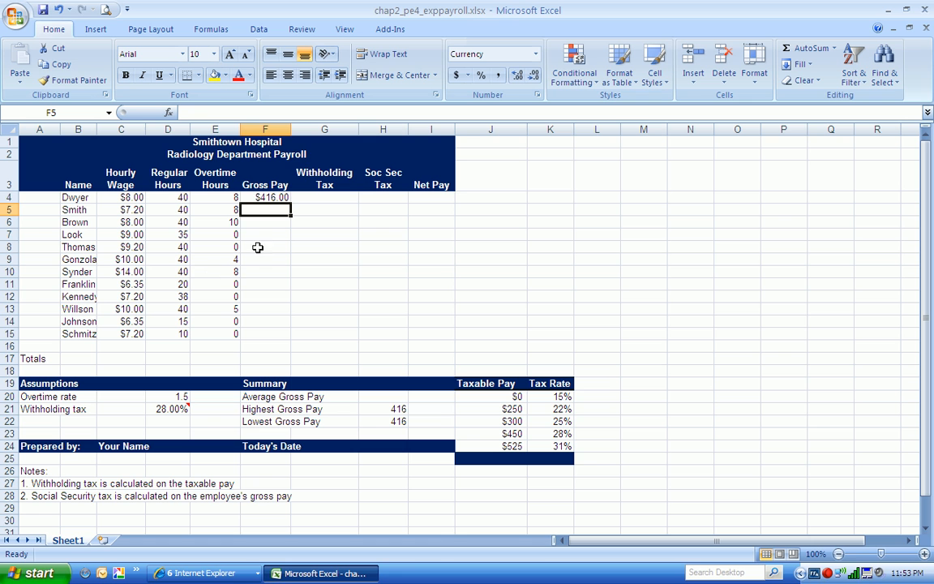
{"action": "left_click", "coordinate": [276, 197]}
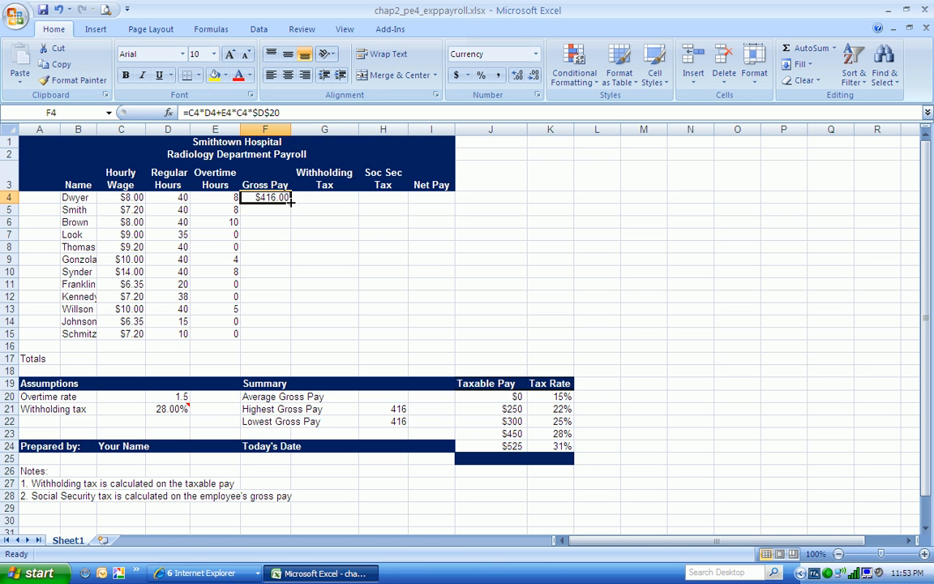
{"action": "left_click_drag", "start_coordinate": [290, 203], "coordinate": [292, 340]}
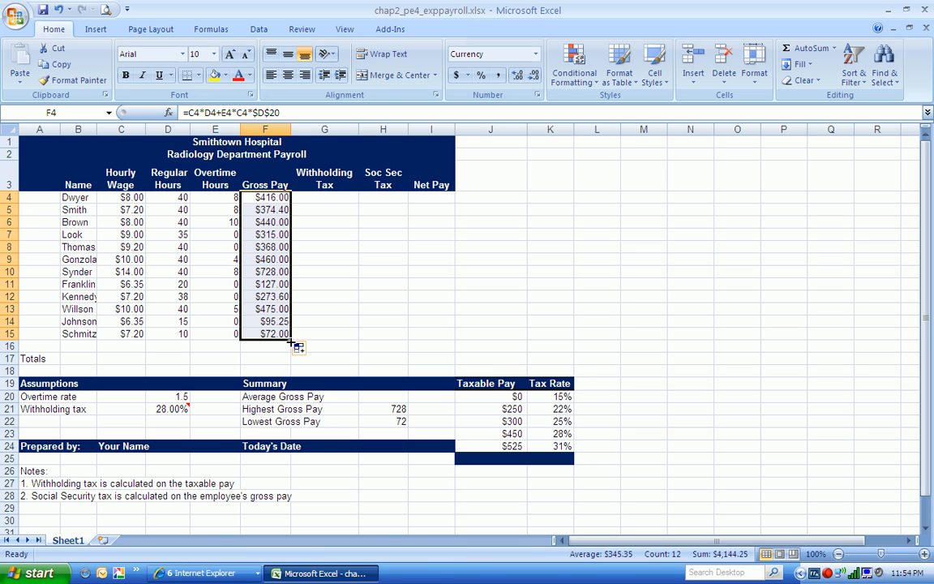
{"action": "left_click", "coordinate": [326, 200]}
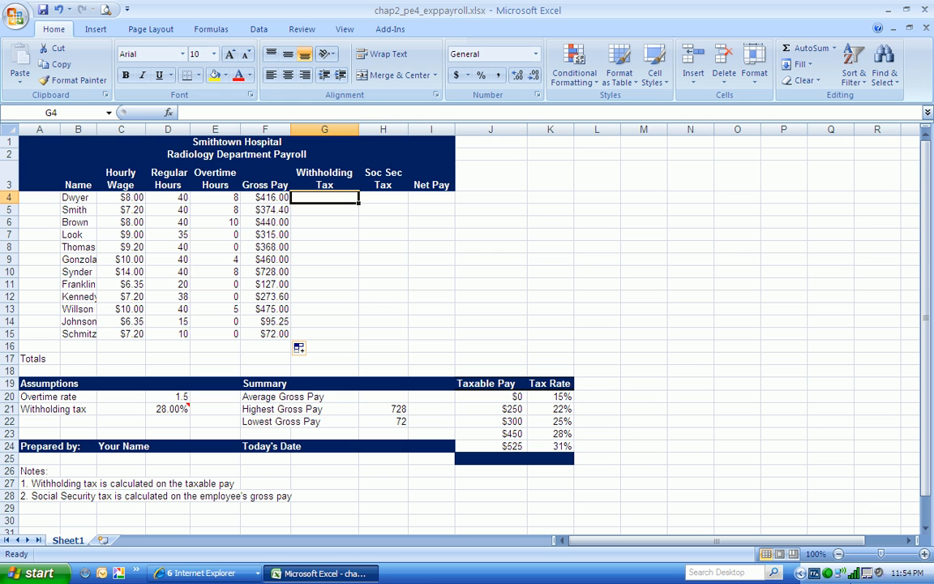
{"action": "left_click", "coordinate": [836, 48]}
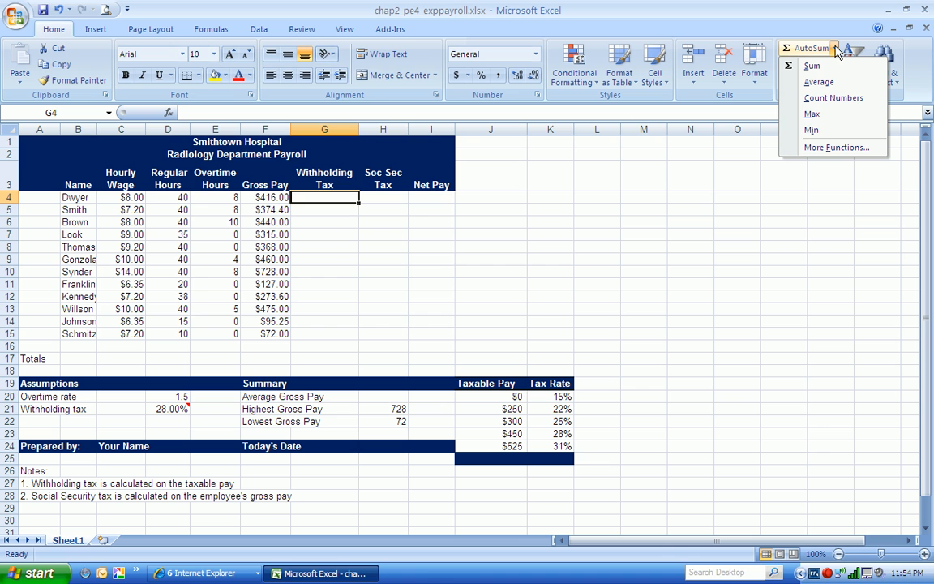
{"action": "left_click", "coordinate": [830, 146]}
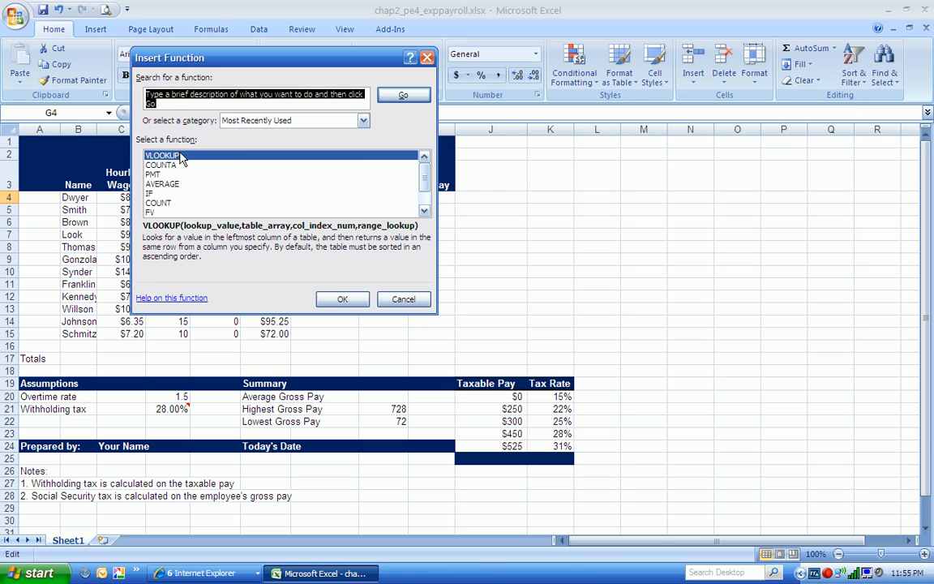
{"action": "left_click", "coordinate": [366, 121]}
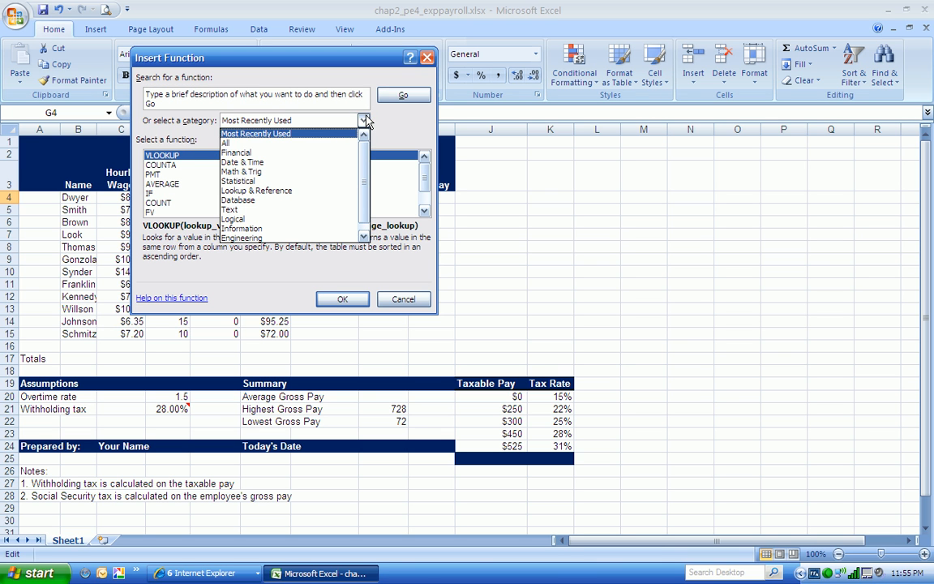
{"action": "left_click", "coordinate": [329, 143]}
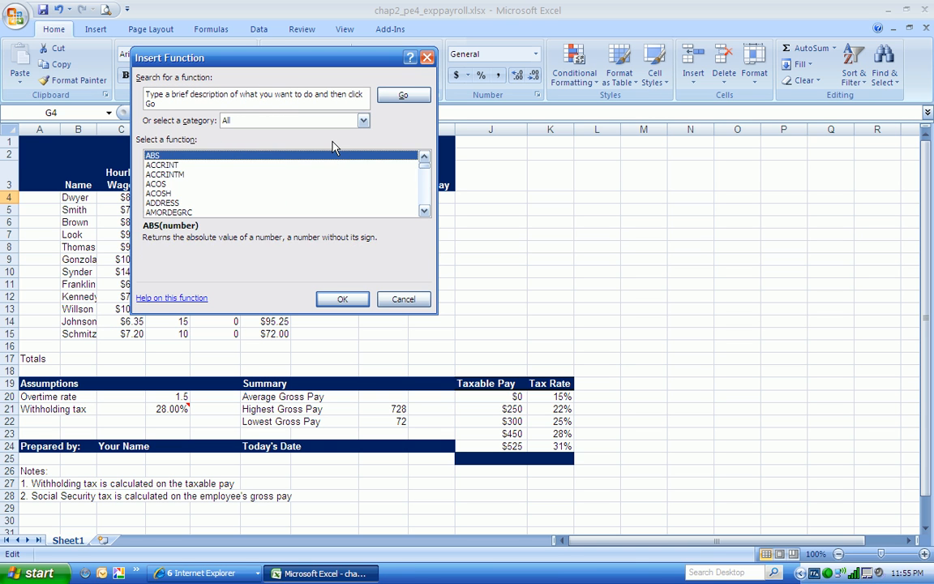
{"action": "left_click", "coordinate": [323, 194]}
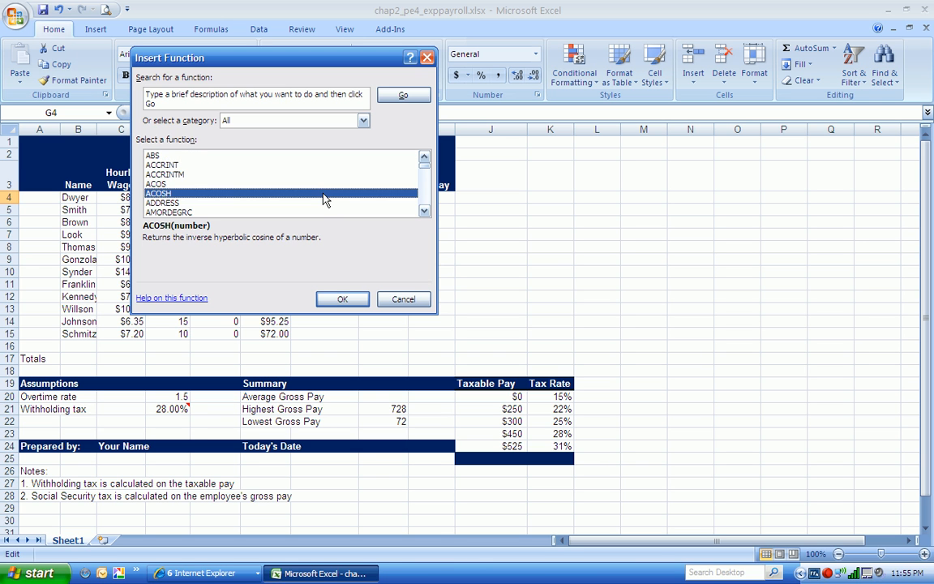
{"action": "key", "text": "v"}
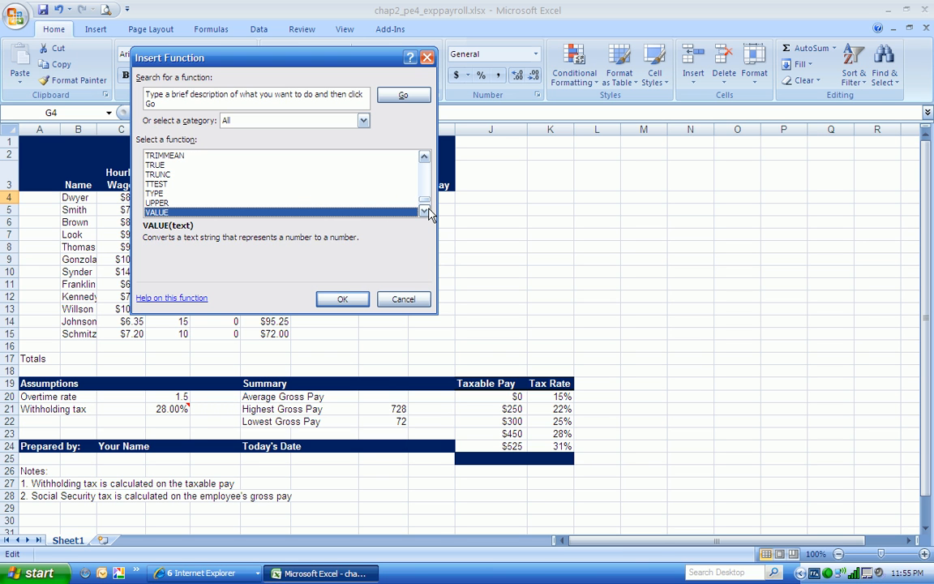
{"action": "scroll", "coordinate": [424, 211], "scroll_direction": "down", "scroll_amount": 4}
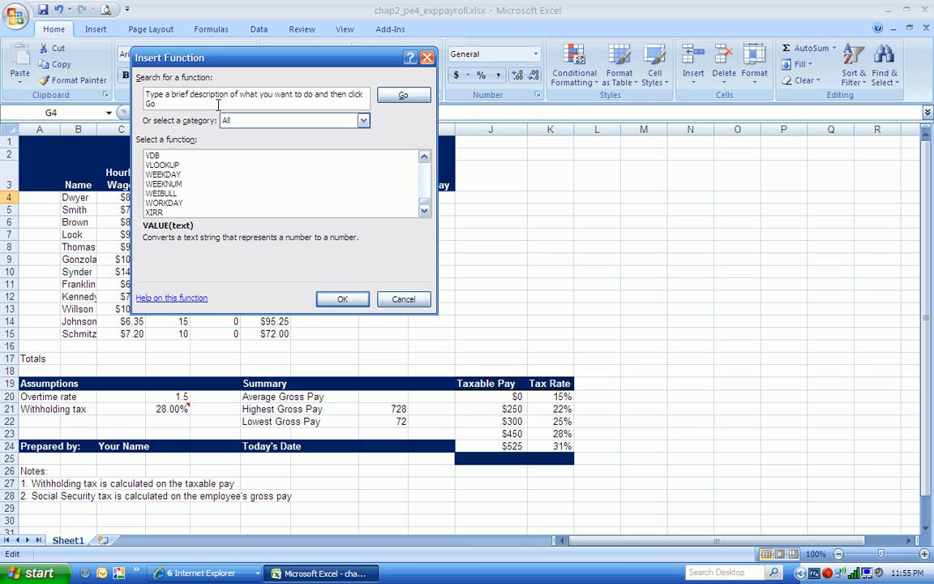
{"action": "left_click", "coordinate": [212, 166]}
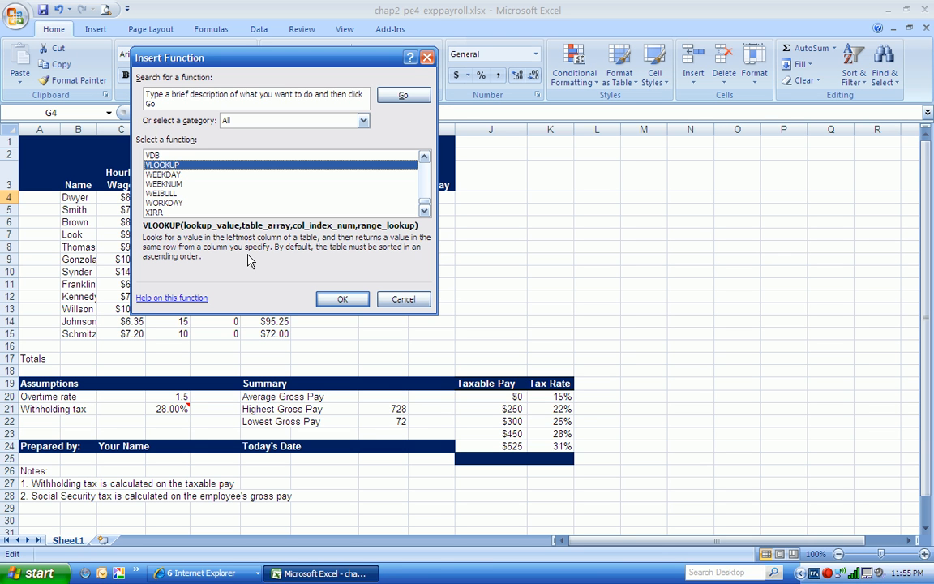
{"action": "left_click", "coordinate": [403, 299]}
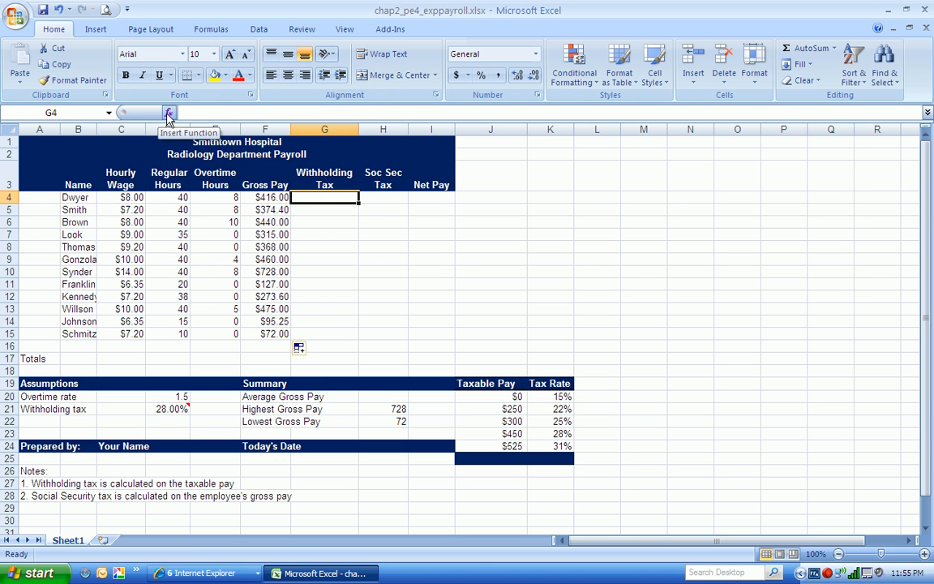
{"action": "left_click", "coordinate": [169, 115]}
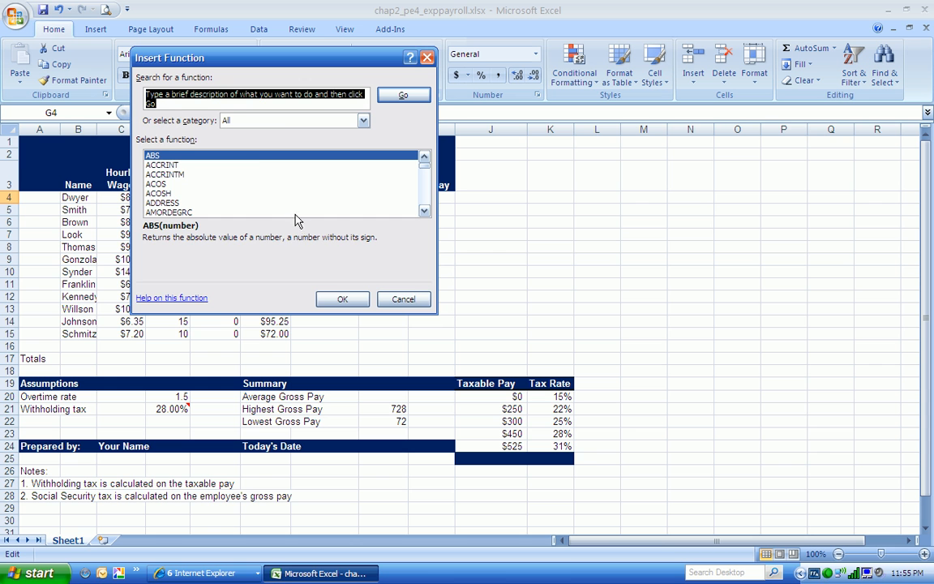
{"action": "left_click", "coordinate": [399, 300]}
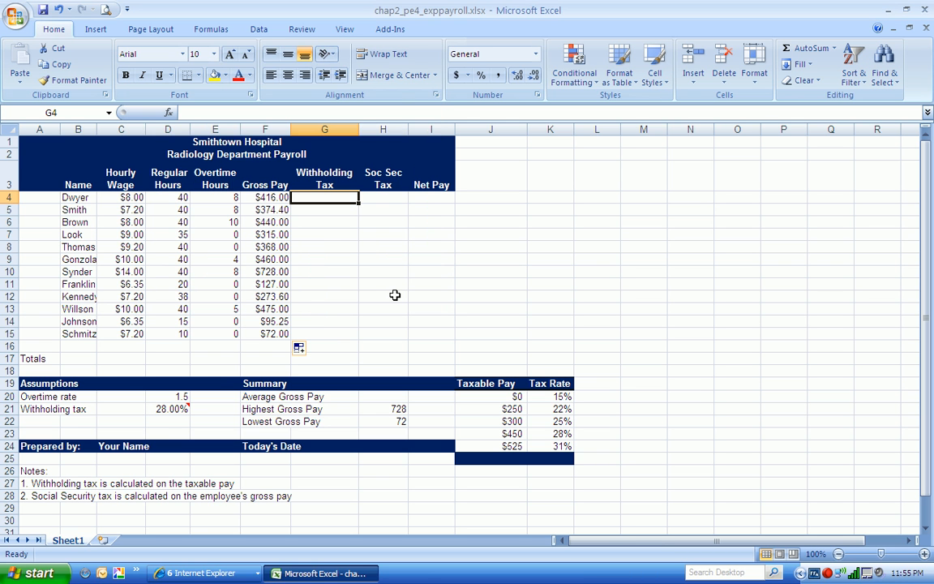
Step: Insert the VLOOKUP function in G4 from the most recently used functions, and move its arguments dialog clear of the payroll data
{"action": "left_click", "coordinate": [222, 31]}
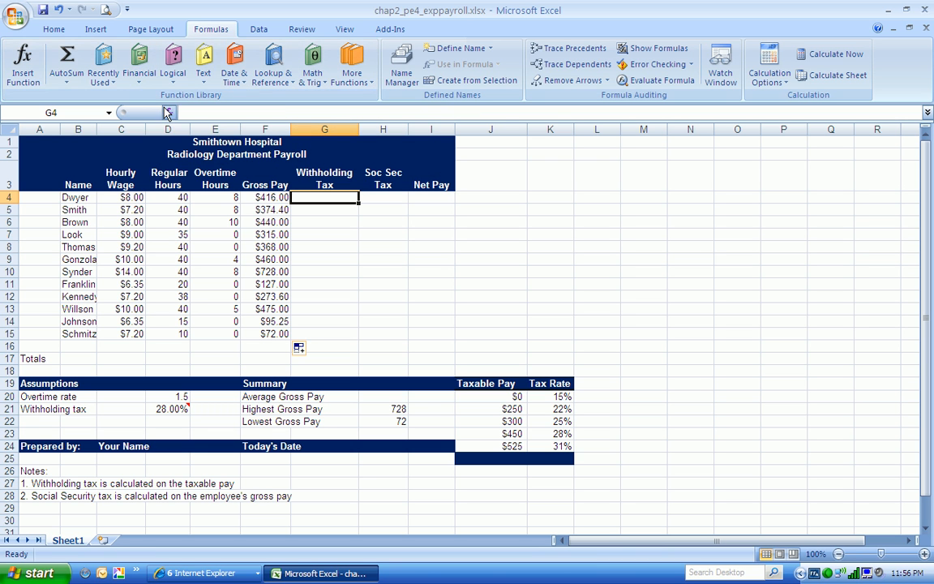
{"action": "left_click", "coordinate": [167, 112]}
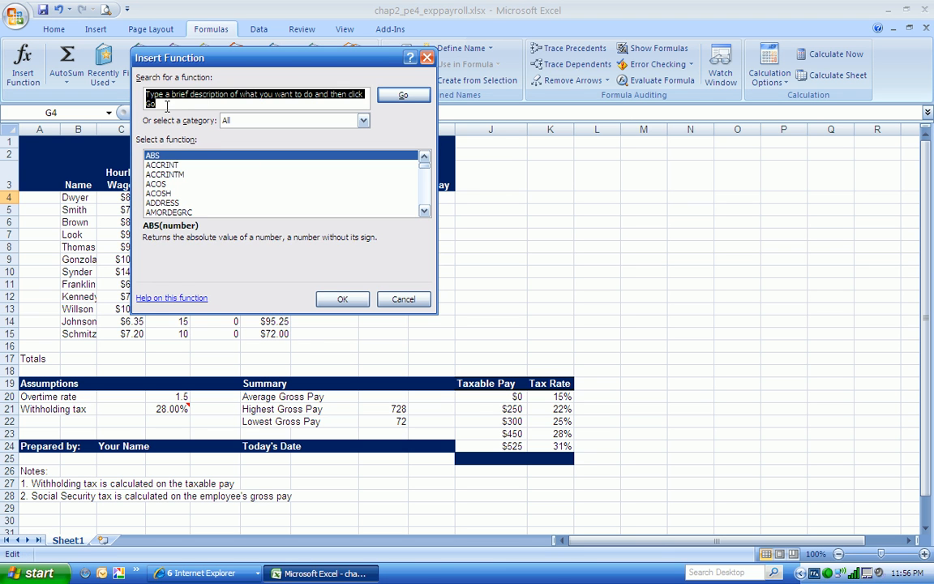
{"action": "left_click", "coordinate": [362, 122]}
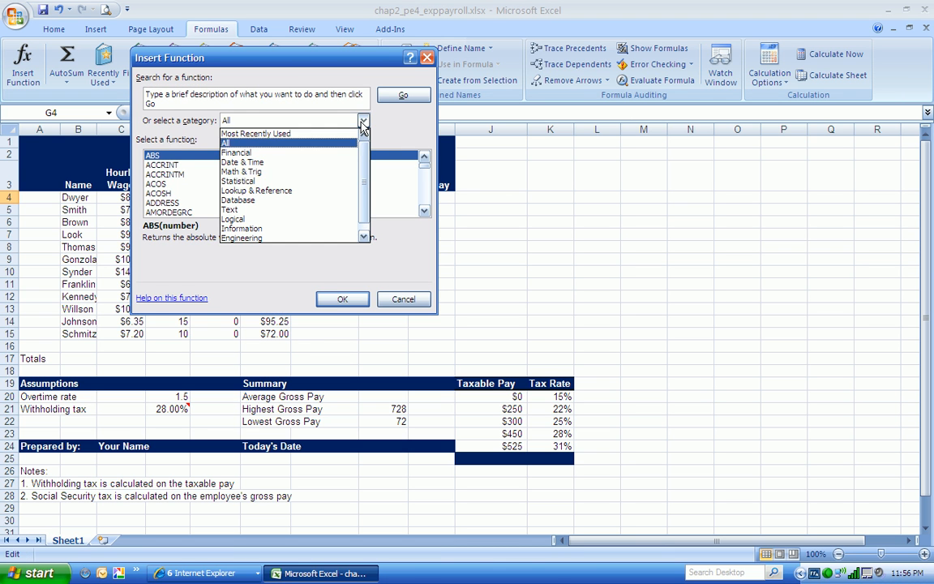
{"action": "left_click", "coordinate": [240, 135]}
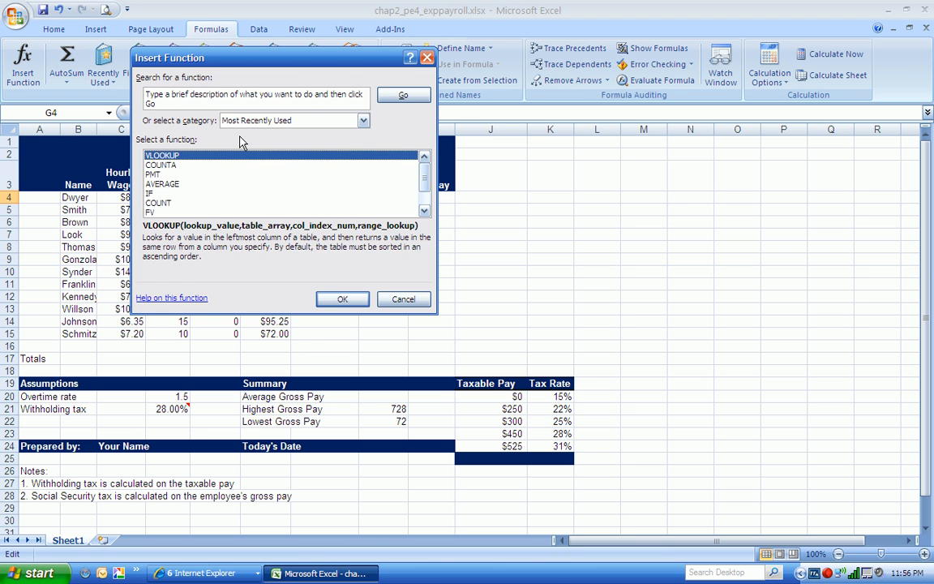
{"action": "left_click", "coordinate": [343, 296]}
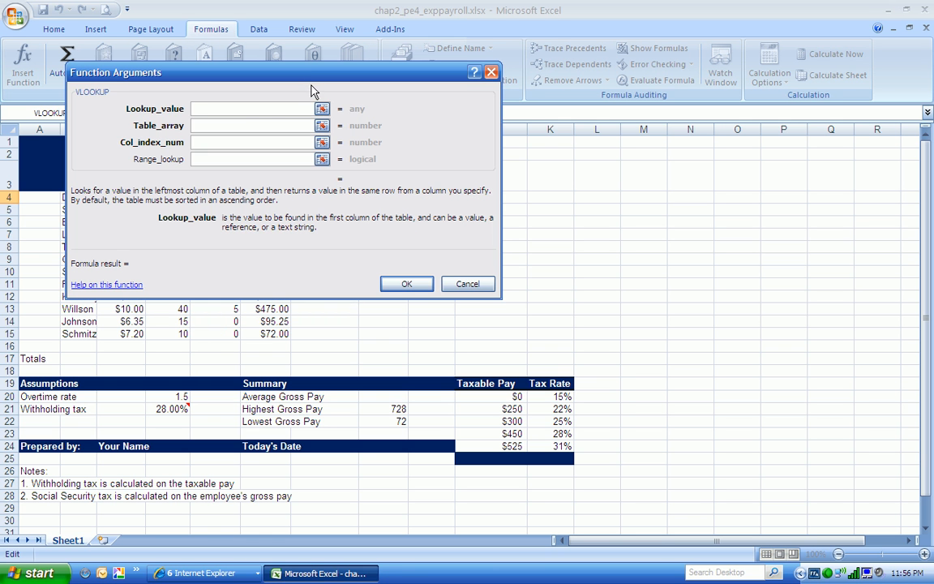
{"action": "left_click_drag", "start_coordinate": [310, 80], "coordinate": [683, 141]}
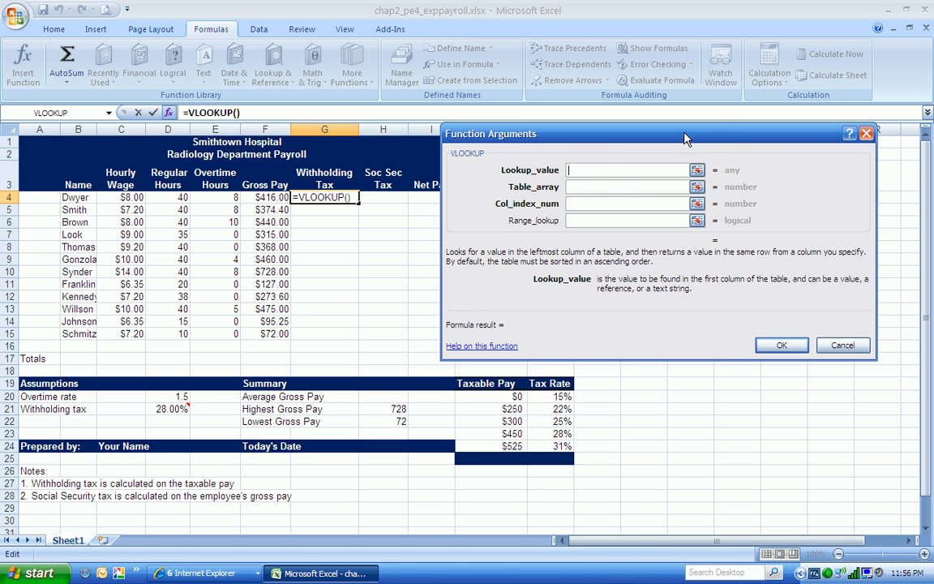
{"action": "left_click_drag", "start_coordinate": [683, 142], "coordinate": [725, 124]}
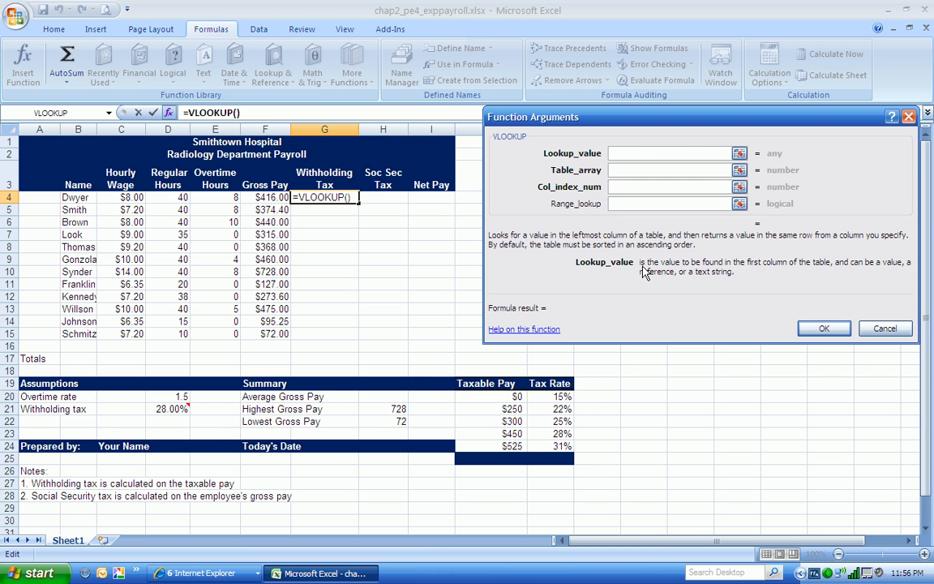
Step: Set the VLOOKUP arguments in G4 to lookup value F4, table array $J$20:$K$24 and column index 2, and insert the function
{"action": "left_click", "coordinate": [270, 197]}
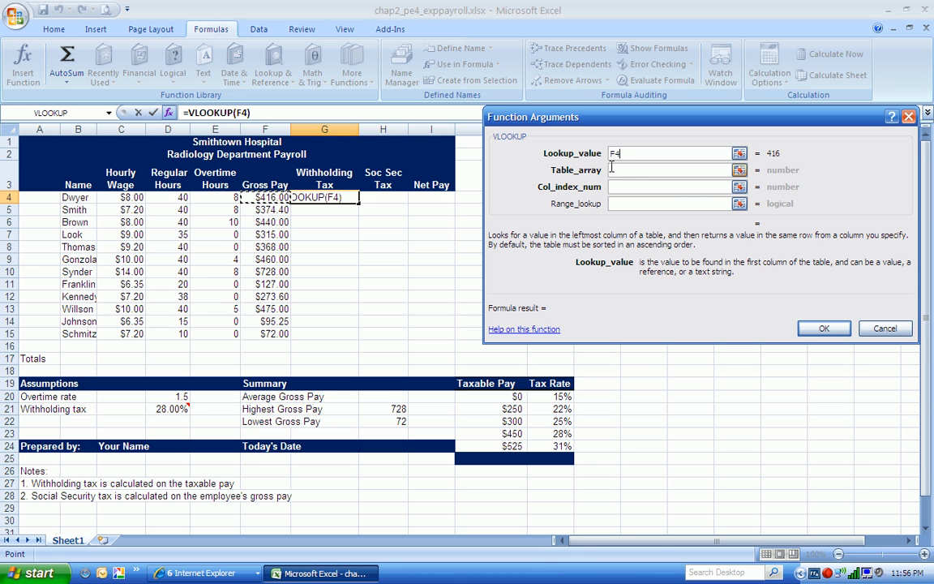
{"action": "left_click", "coordinate": [612, 169]}
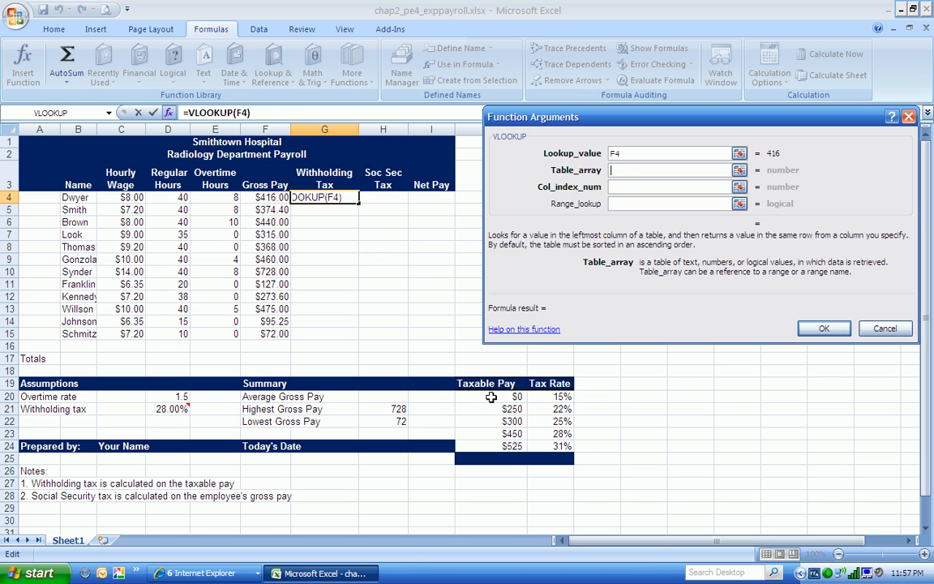
{"action": "left_click_drag", "start_coordinate": [491, 397], "coordinate": [539, 442]}
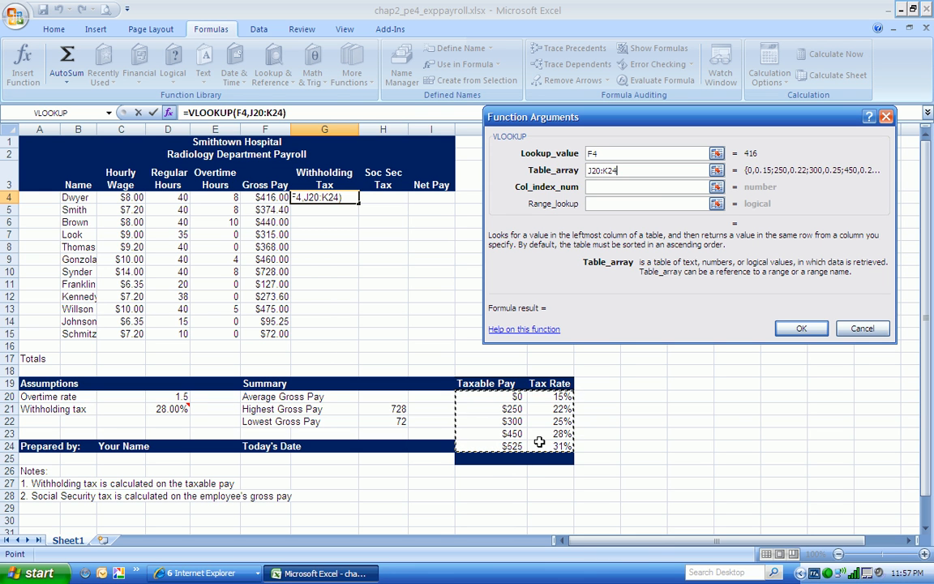
{"action": "key", "text": "F4"}
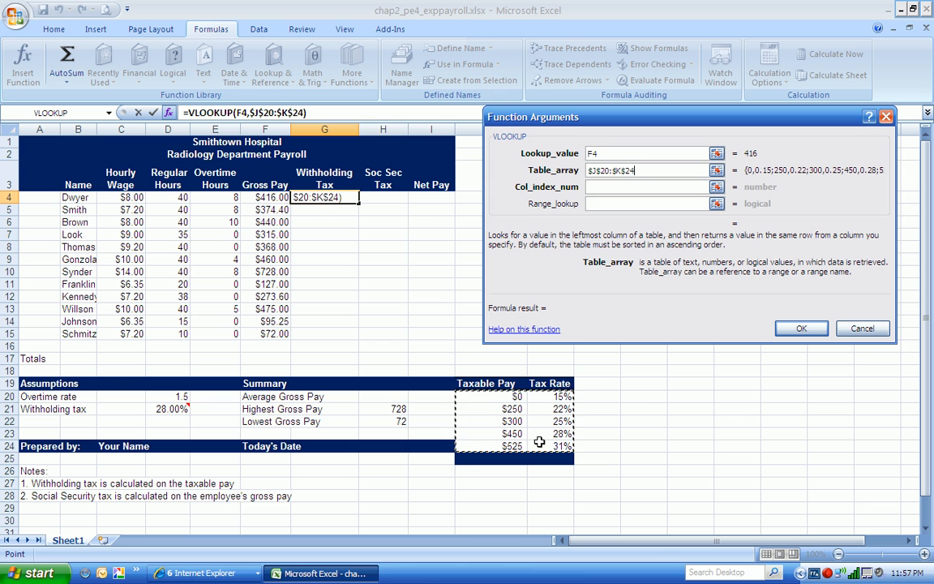
{"action": "left_click", "coordinate": [597, 188]}
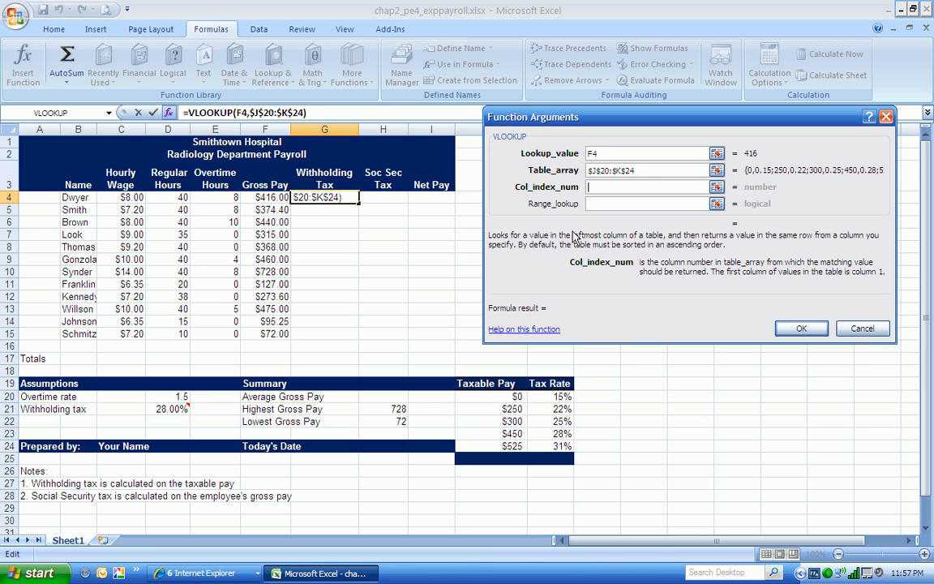
{"action": "type", "text": "2"}
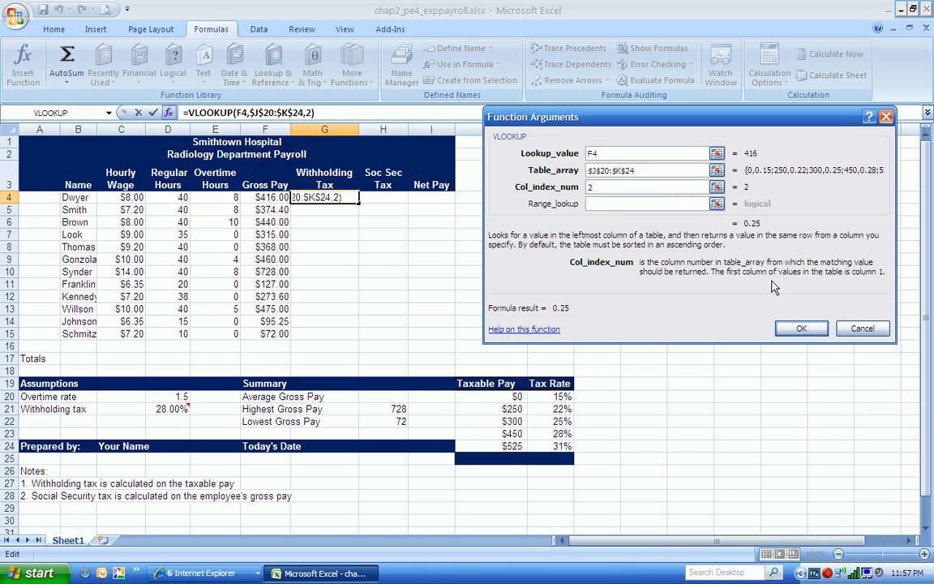
{"action": "left_click", "coordinate": [800, 329]}
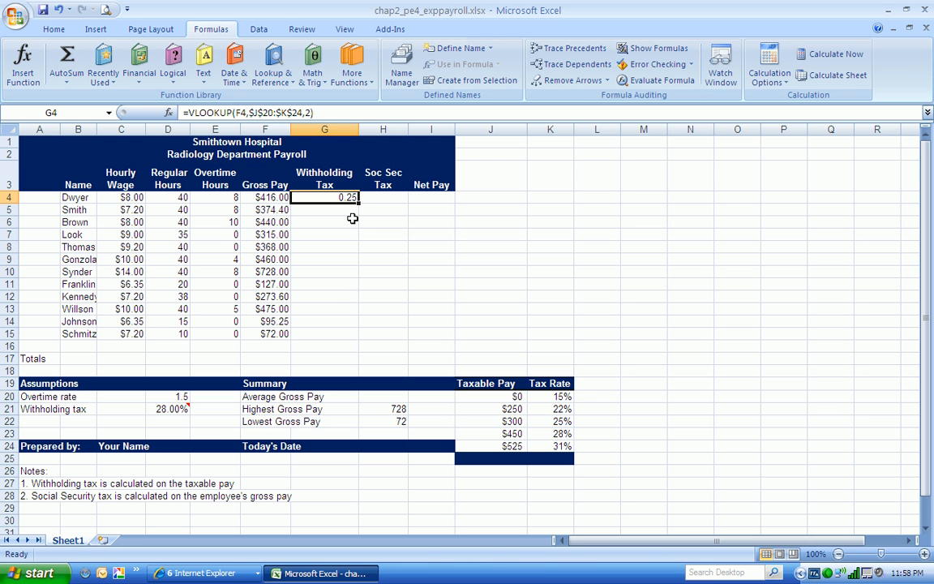
Step: Multiply the tax rate lookup in G4 by gross pay, making the formula =VLOOKUP(F4,$J$20:$K$24,2)*F4
{"action": "left_click", "coordinate": [316, 113]}
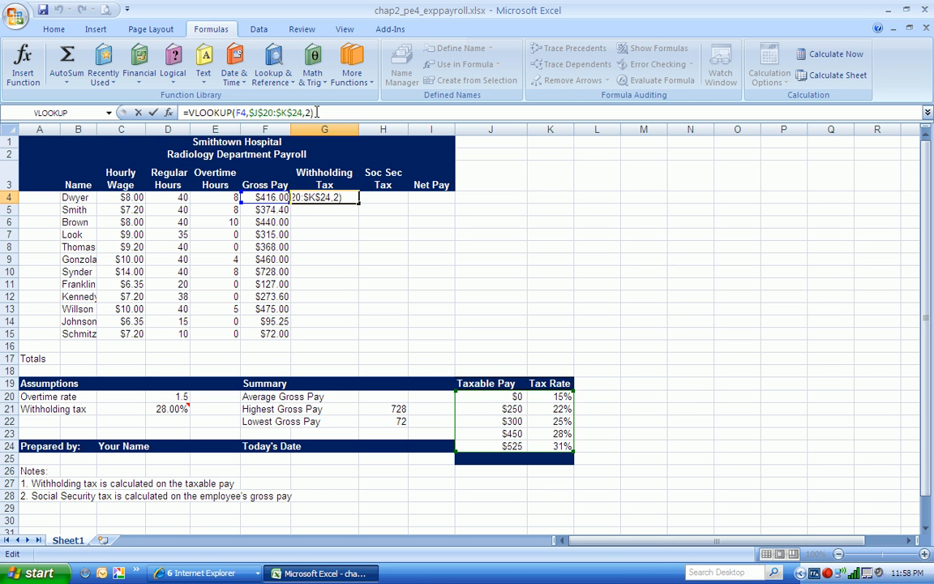
{"action": "type", "text": "*"}
{"action": "left_click", "coordinate": [269, 197]}
{"action": "key", "text": "Return"}
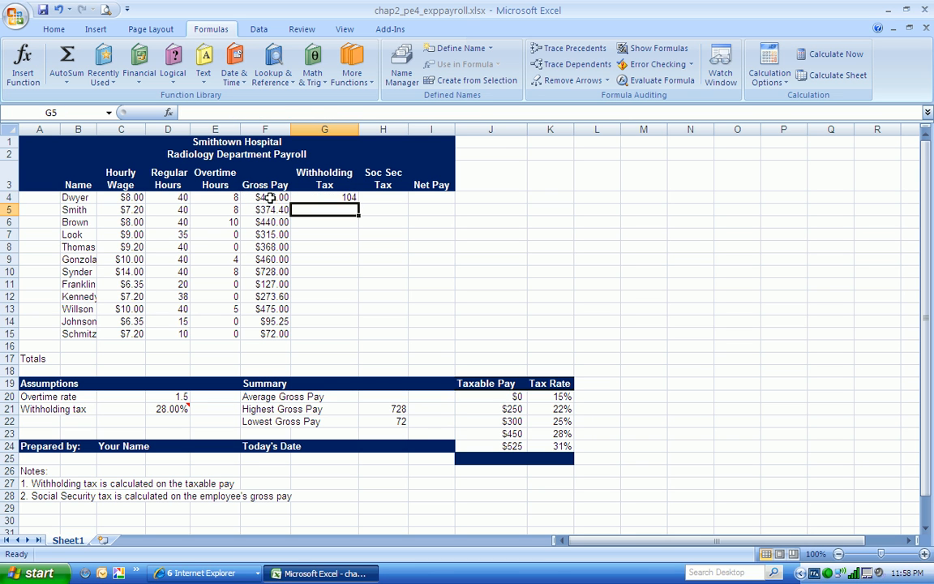
Step: Format the withholding tax in G4 with two decimal places and fill it down through G15
{"action": "left_click", "coordinate": [346, 195]}
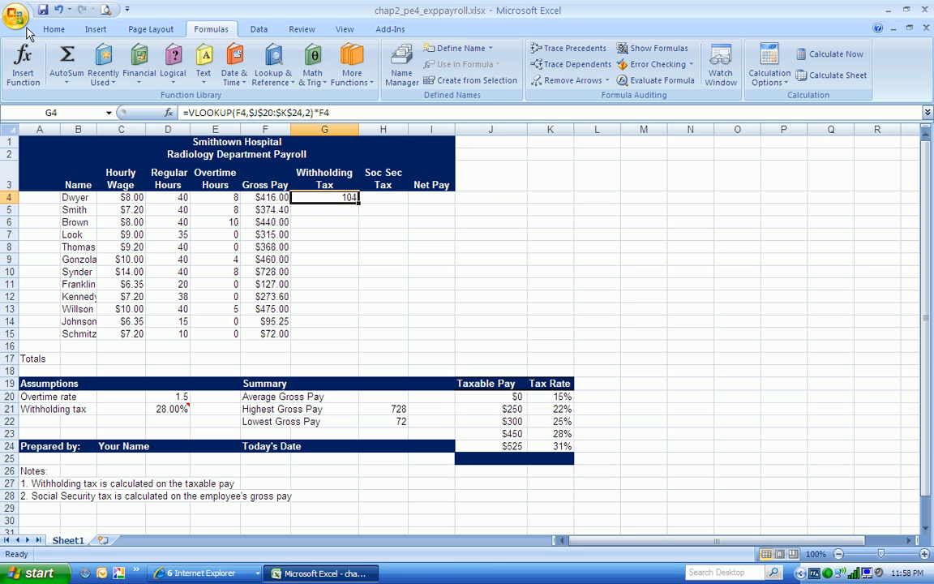
{"action": "left_click", "coordinate": [53, 30]}
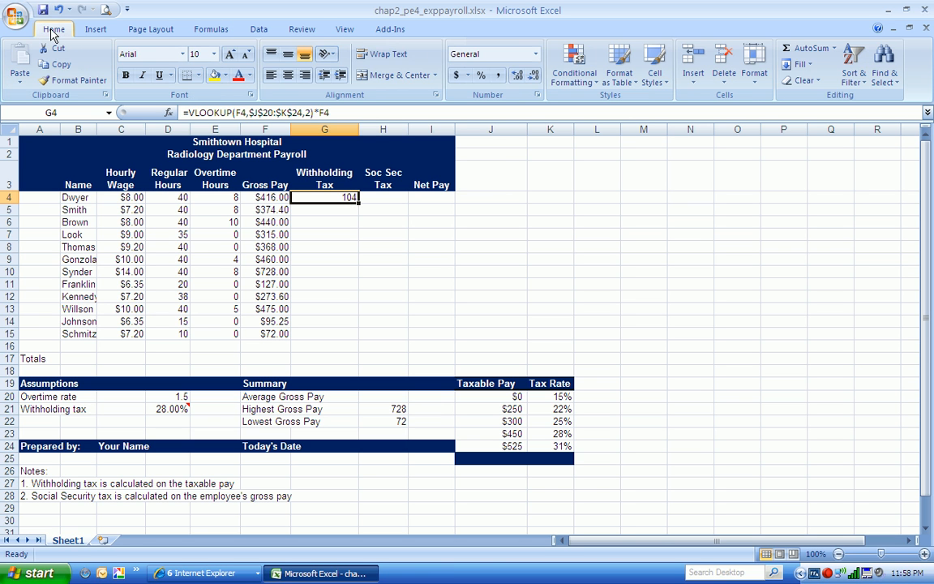
{"action": "left_click", "coordinate": [516, 76]}
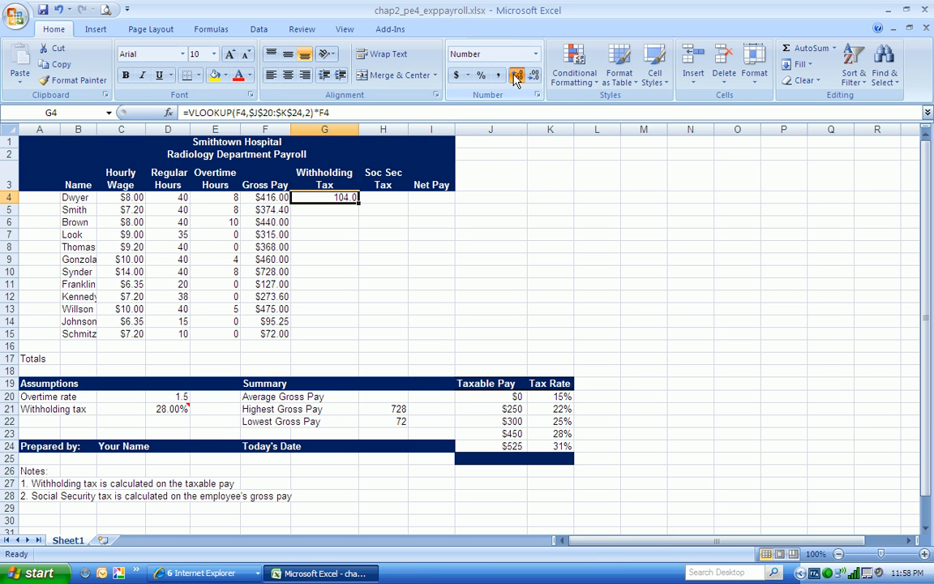
{"action": "left_click", "coordinate": [517, 76]}
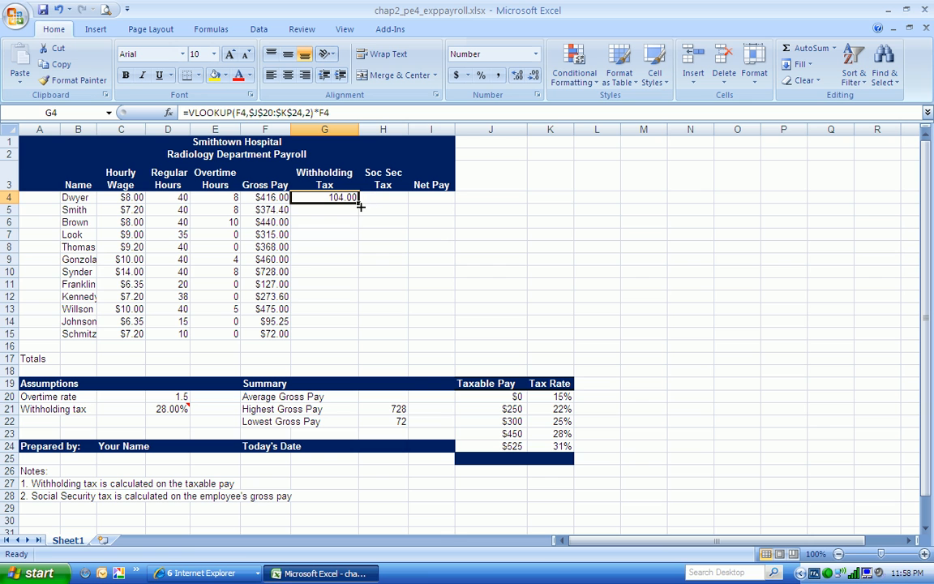
{"action": "left_click_drag", "start_coordinate": [358, 202], "coordinate": [361, 338]}
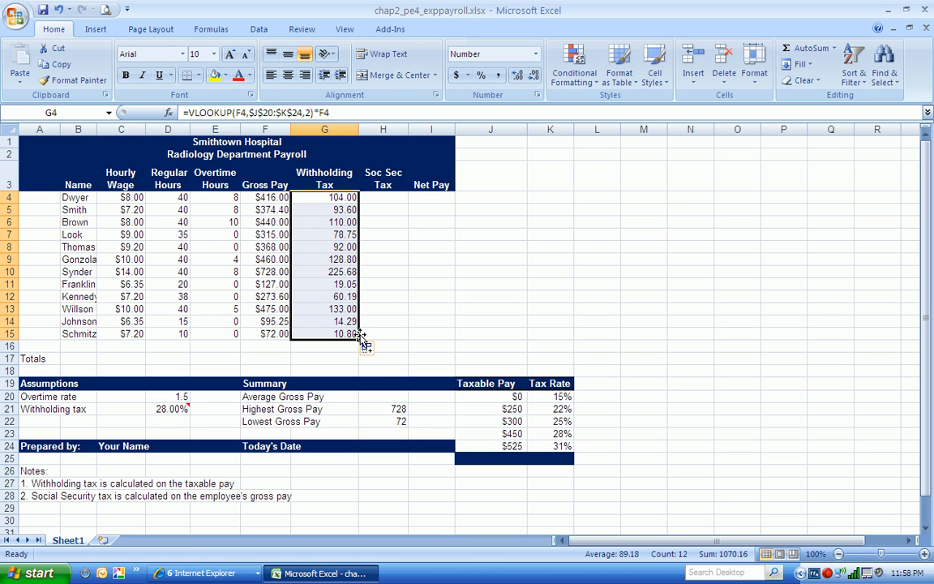
Step: Calculate the Social Security tax in H4 as =F4*$D$21 and fill the formula down through H15
{"action": "left_click", "coordinate": [385, 199]}
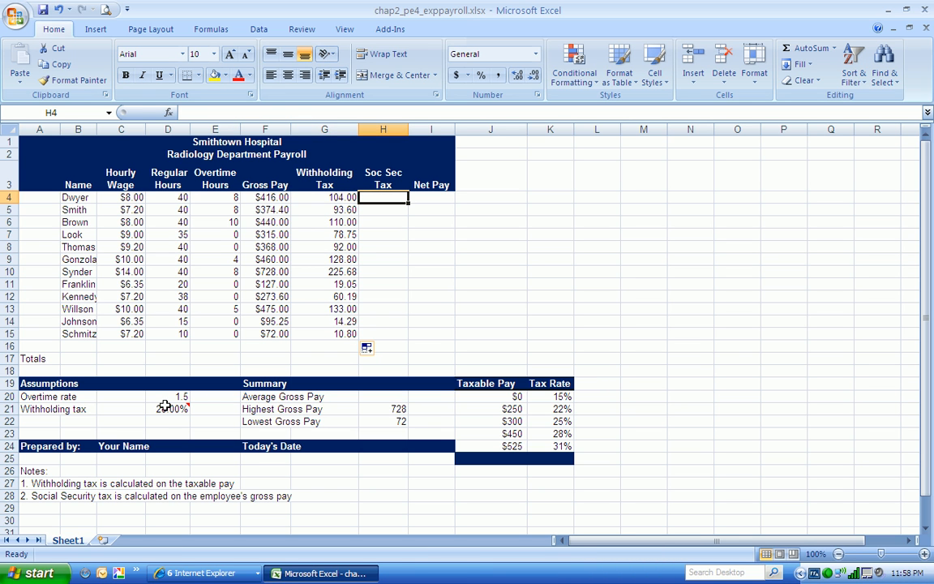
{"action": "mouse_move", "coordinate": [164, 406]}
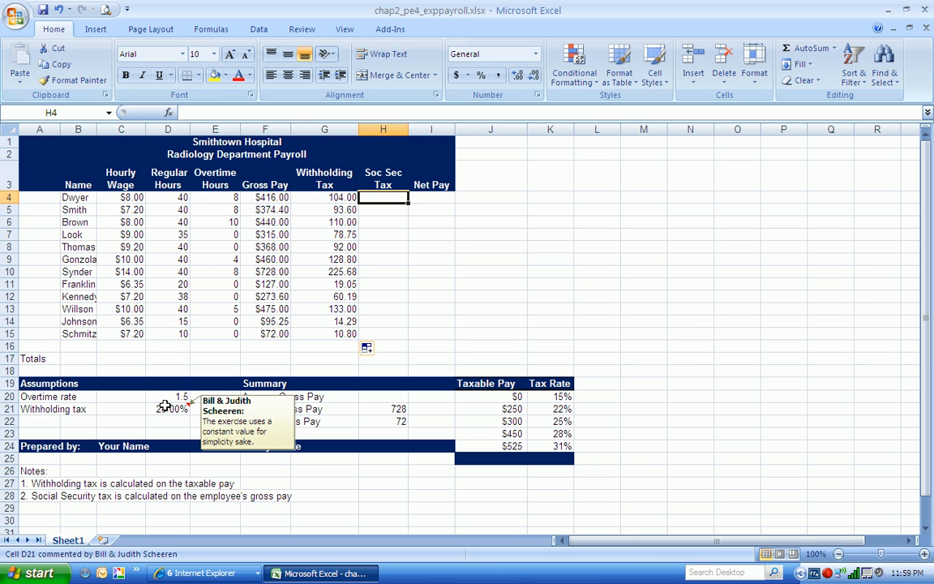
{"action": "left_click", "coordinate": [165, 405]}
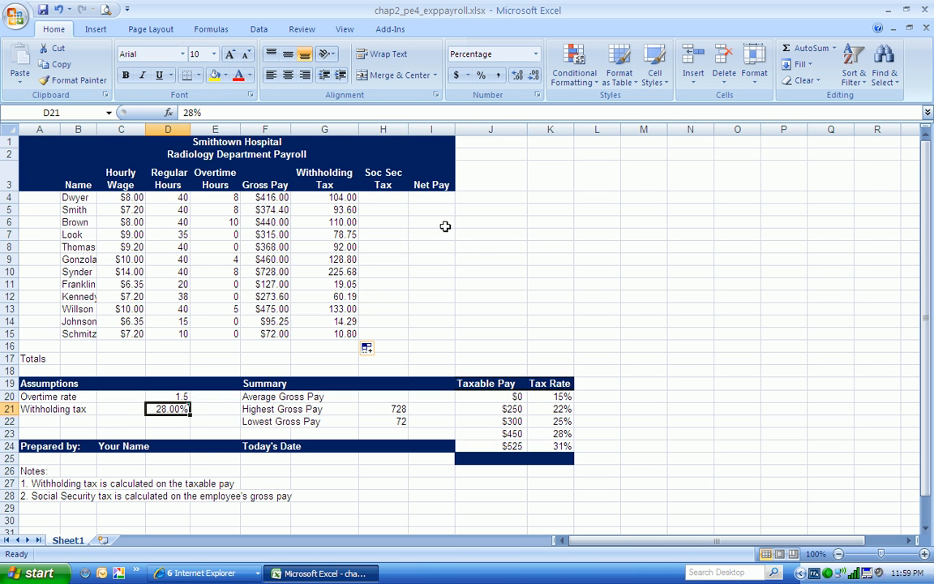
{"action": "left_click", "coordinate": [393, 197]}
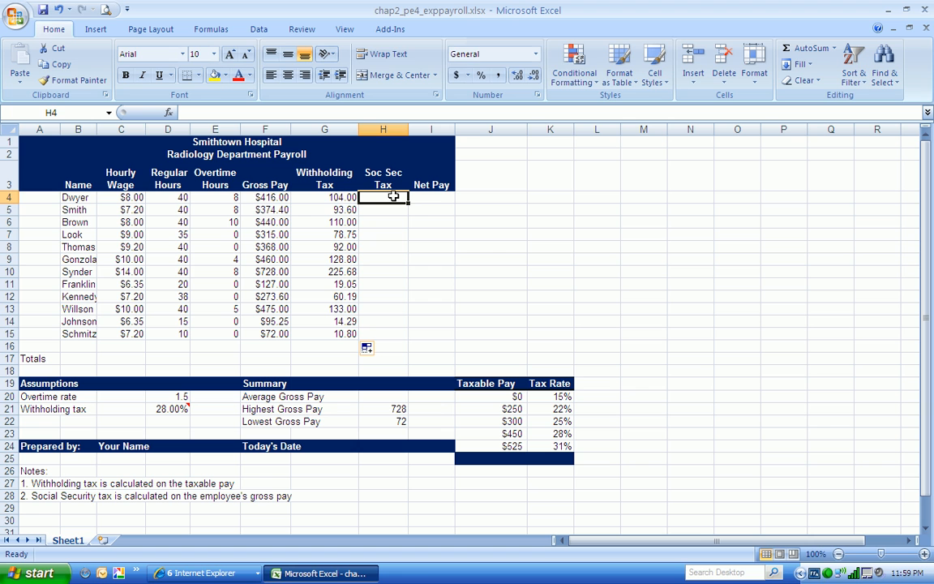
{"action": "type", "text": "="}
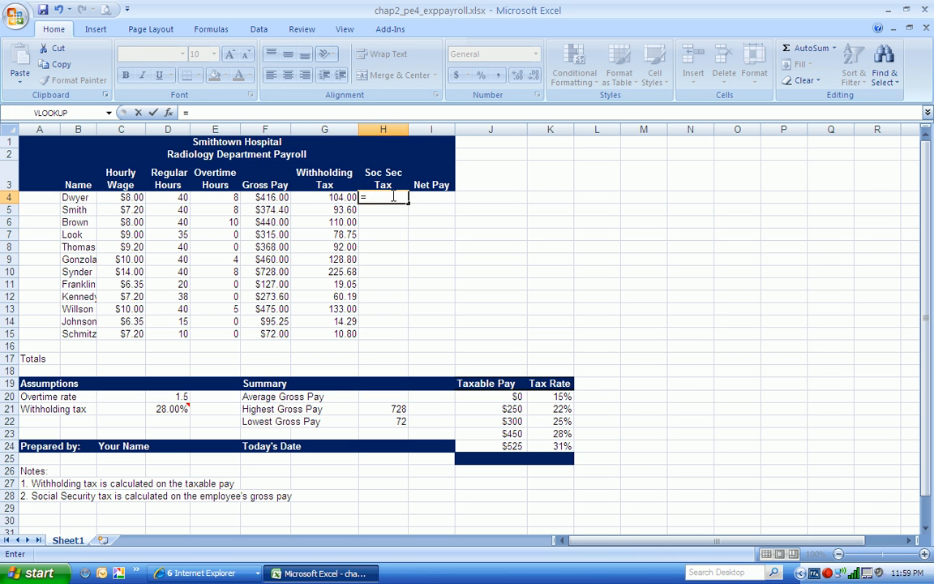
{"action": "left_click", "coordinate": [276, 196]}
{"action": "type", "text": "*"}
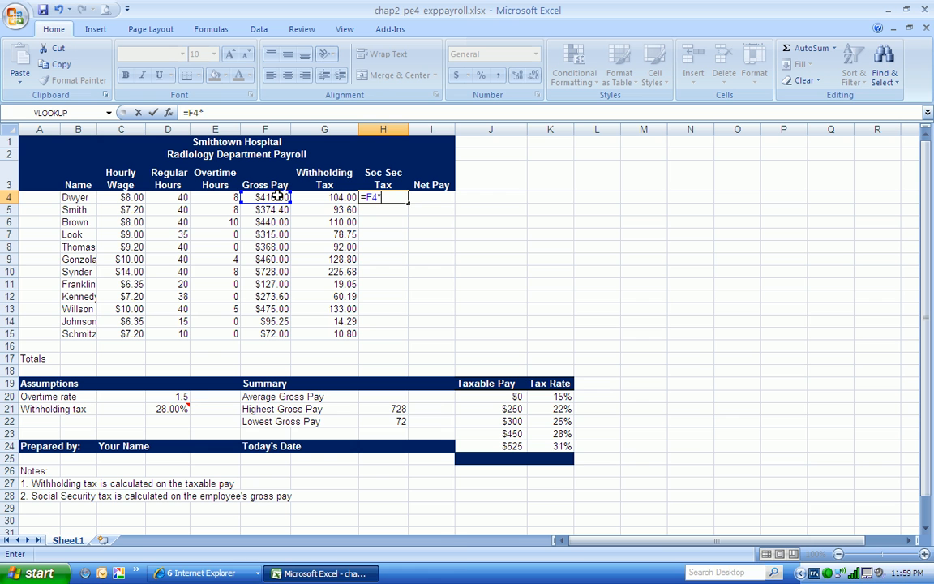
{"action": "left_click", "coordinate": [174, 408]}
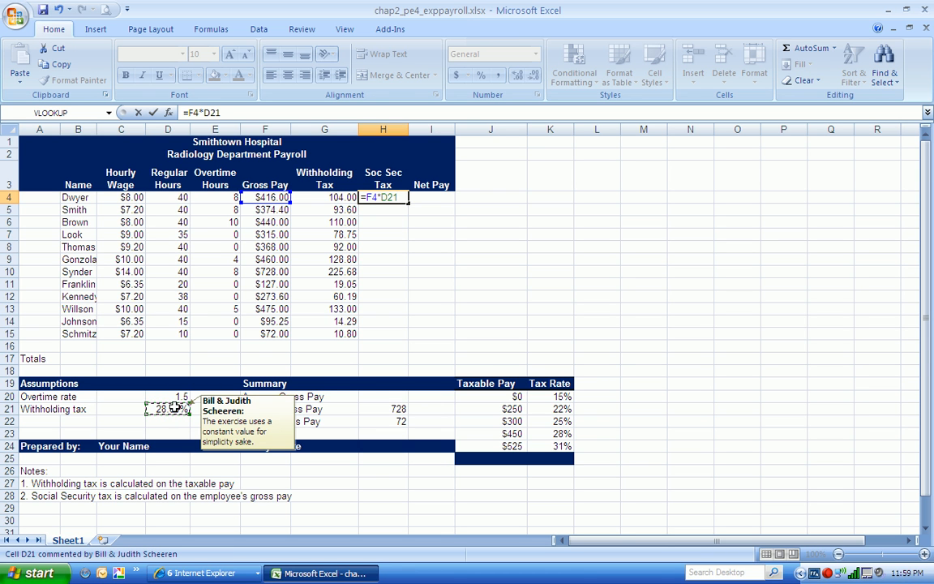
{"action": "key", "text": "F4"}
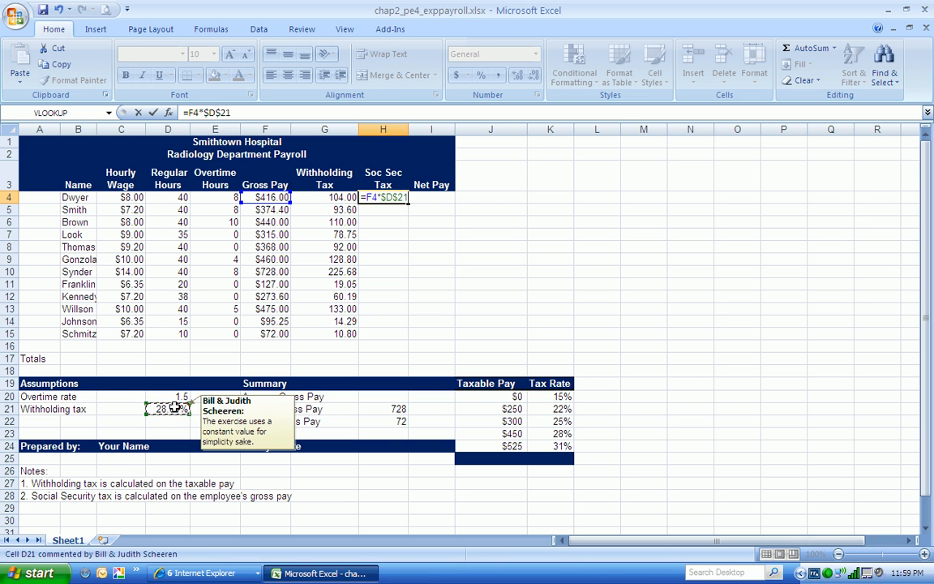
{"action": "key", "text": "Return"}
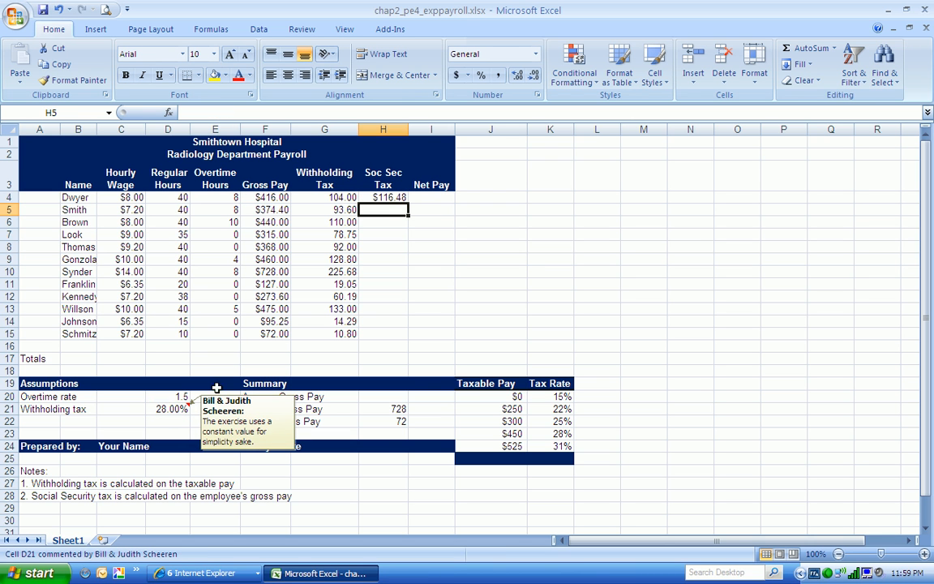
{"action": "left_click", "coordinate": [397, 197]}
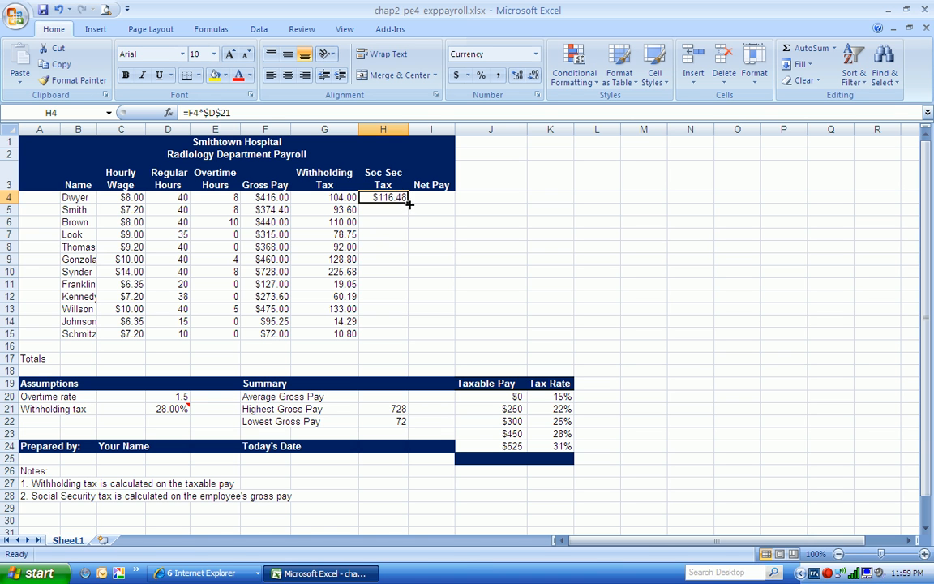
{"action": "left_click_drag", "start_coordinate": [408, 202], "coordinate": [405, 336]}
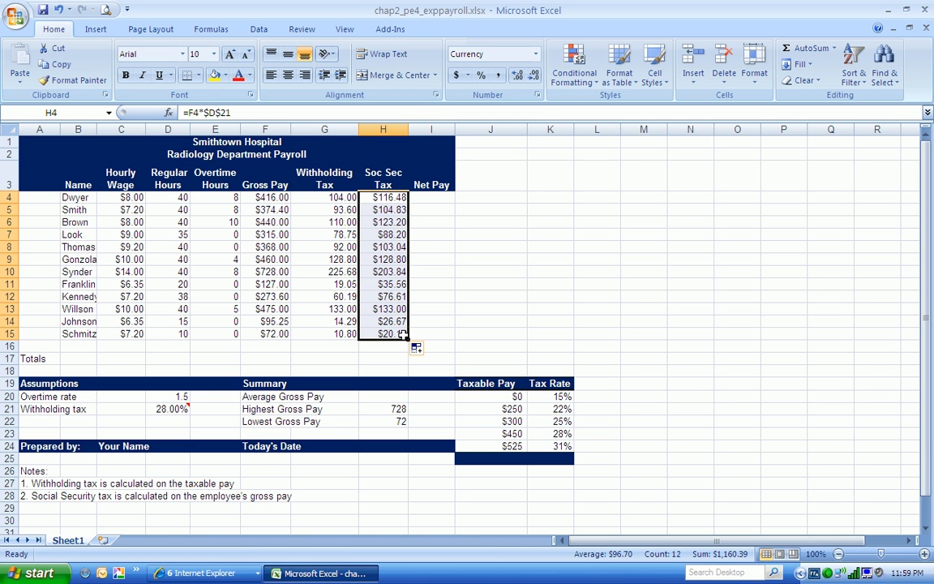
Step: Calculate net pay in I4 by subtracting both taxes from gross pay, =F4-G4-H4, and fill it down through I15
{"action": "left_click", "coordinate": [439, 199]}
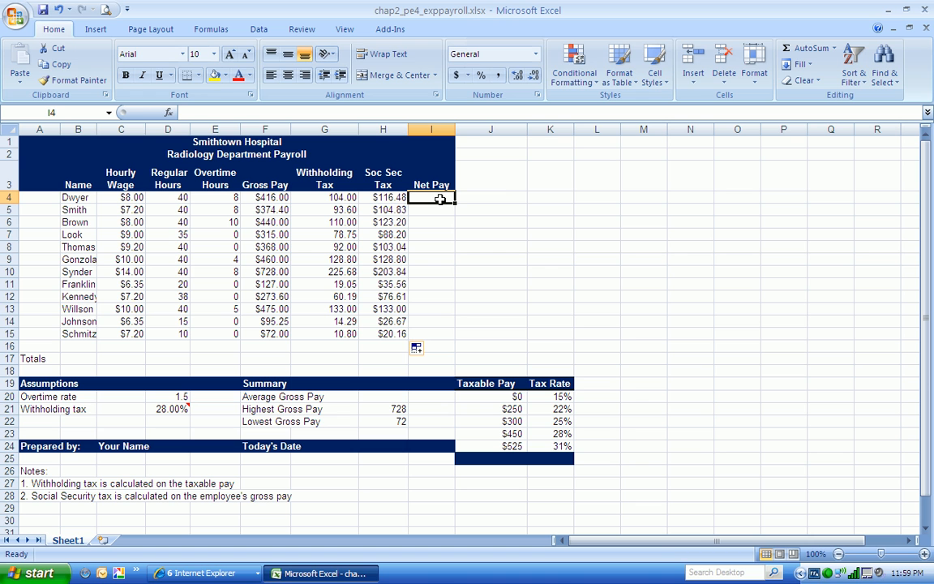
{"action": "type", "text": "="}
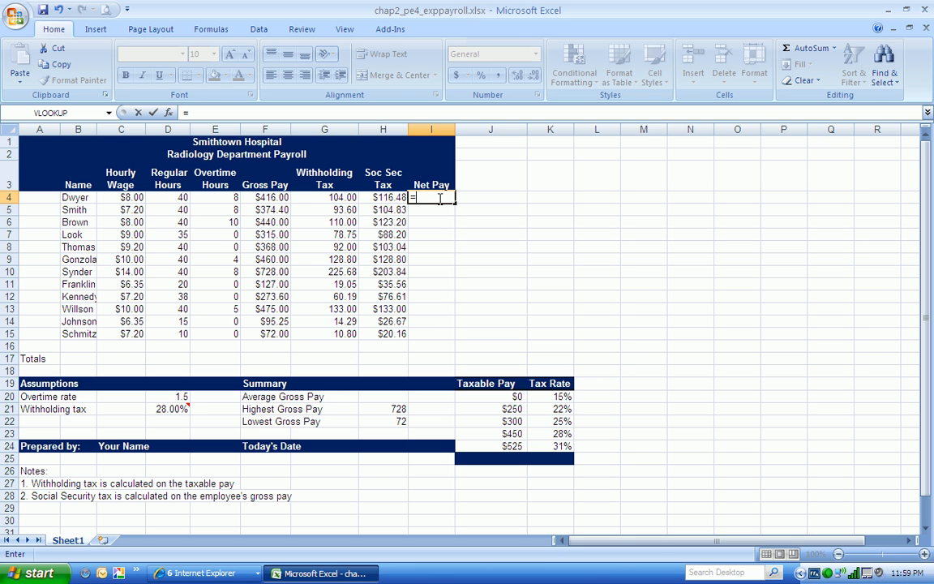
{"action": "left_click", "coordinate": [266, 197]}
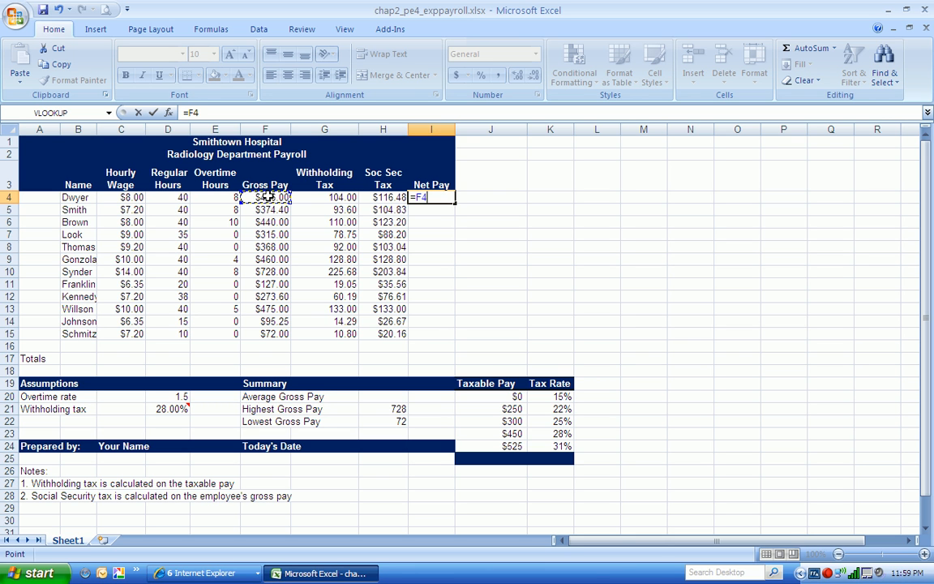
{"action": "type", "text": "-"}
{"action": "left_click", "coordinate": [325, 194]}
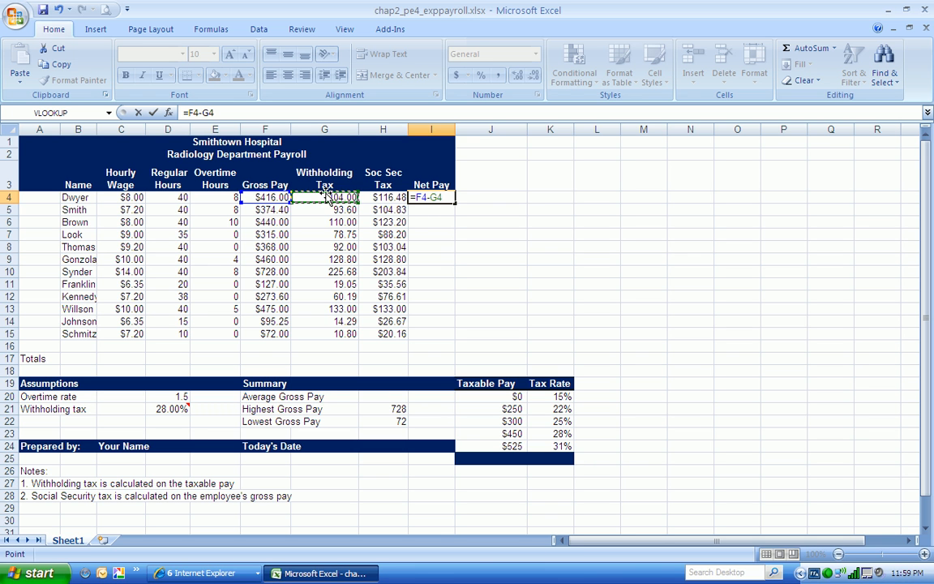
{"action": "type", "text": "-"}
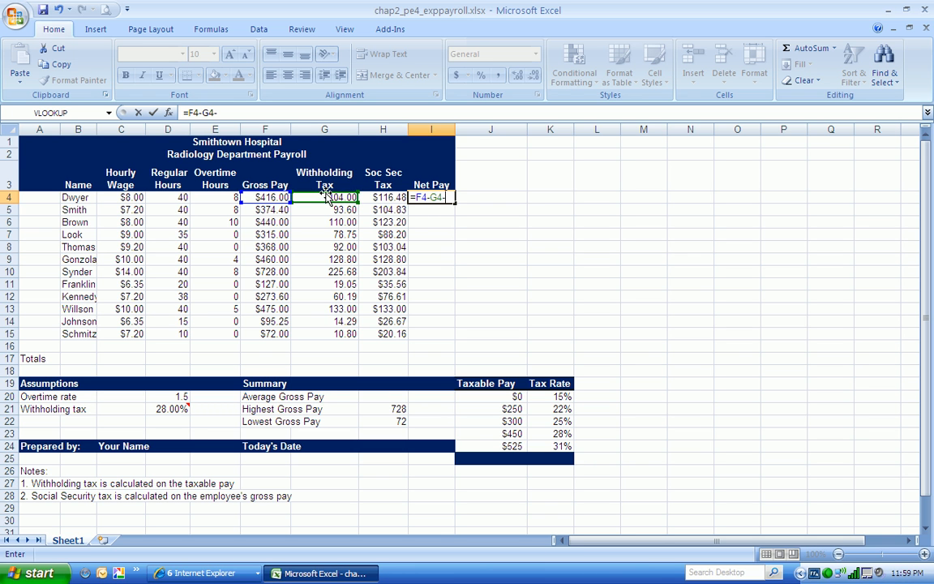
{"action": "left_click", "coordinate": [383, 197]}
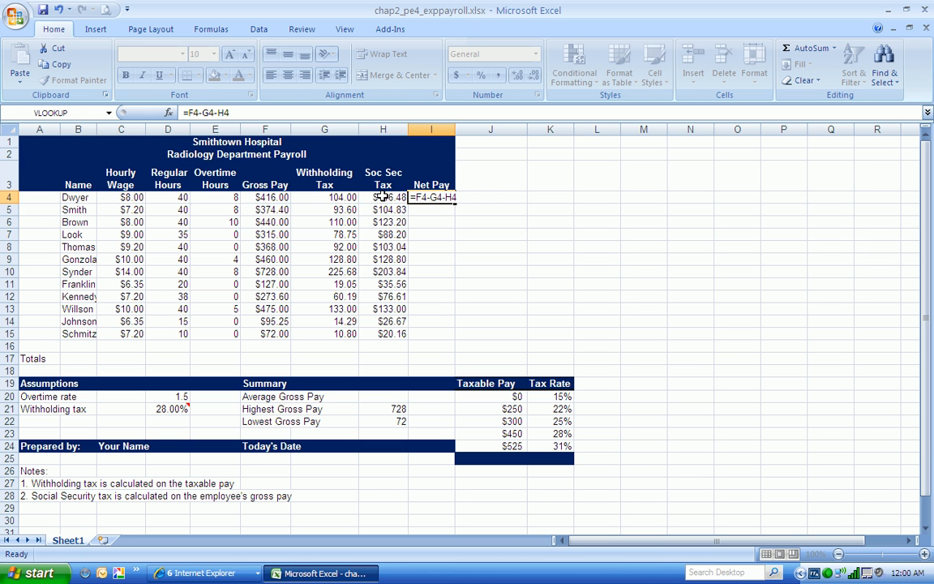
{"action": "key", "text": "Return"}
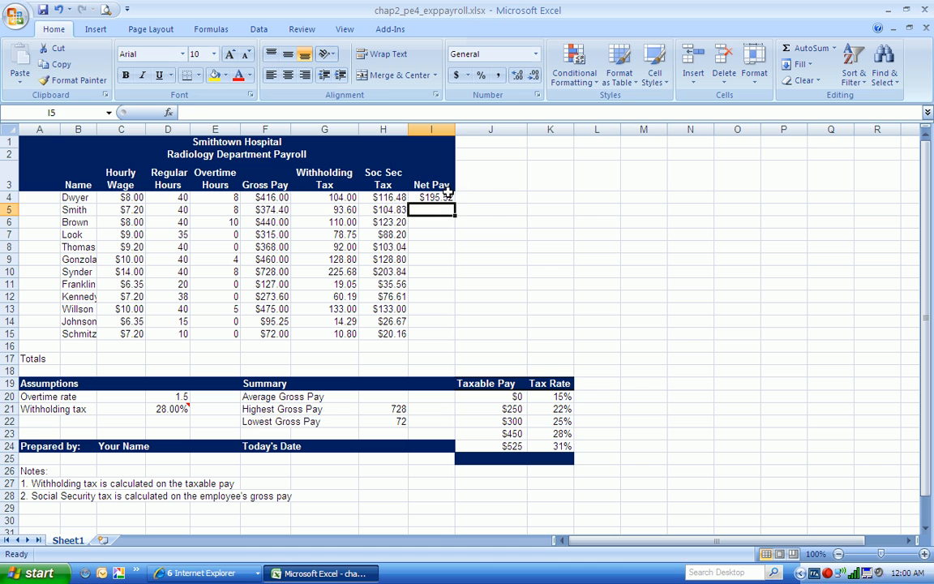
{"action": "left_click", "coordinate": [446, 194]}
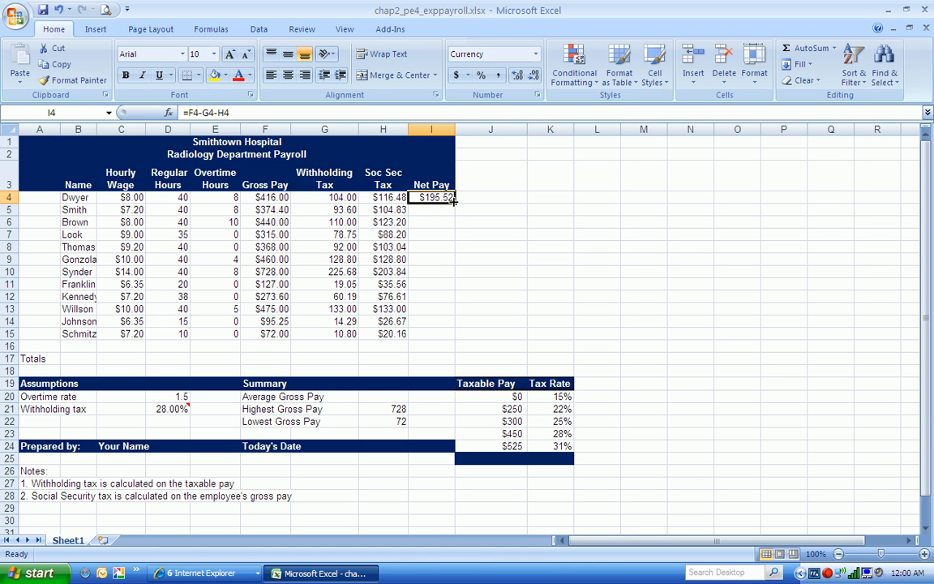
{"action": "left_click_drag", "start_coordinate": [454, 204], "coordinate": [467, 339]}
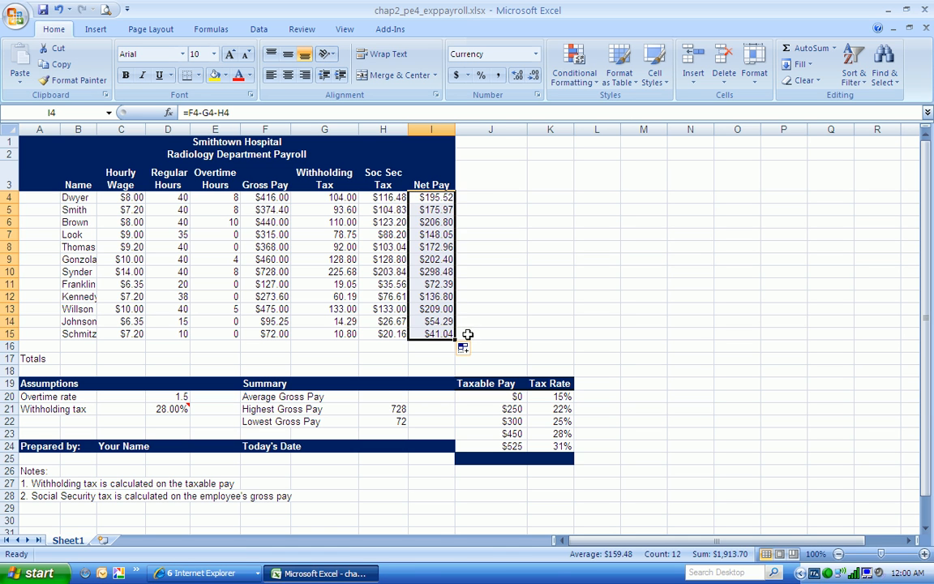
Step: Sum the gross pay, withholding tax, Social Security tax and net pay columns in the Totals row, F17:I17
{"action": "left_click", "coordinate": [263, 363]}
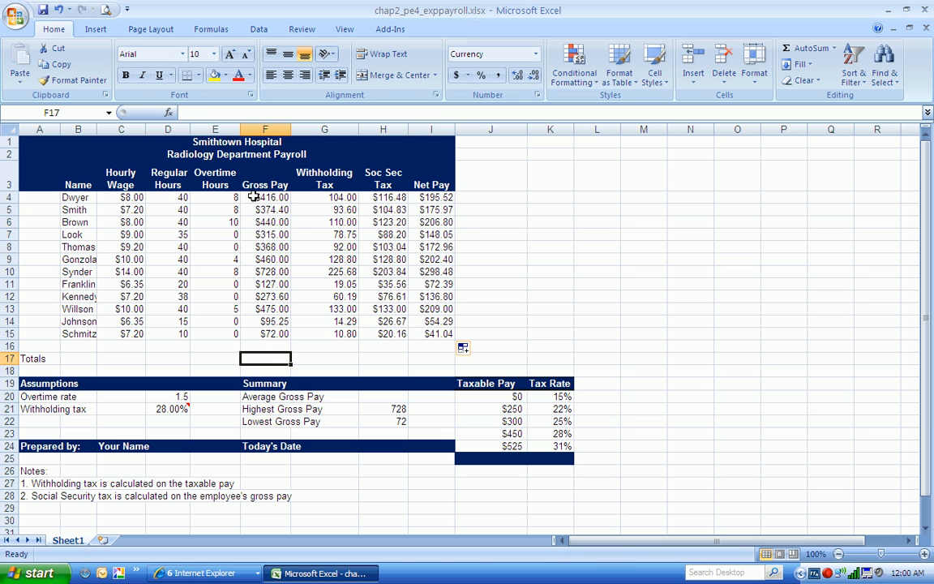
{"action": "left_click_drag", "start_coordinate": [255, 197], "coordinate": [428, 354]}
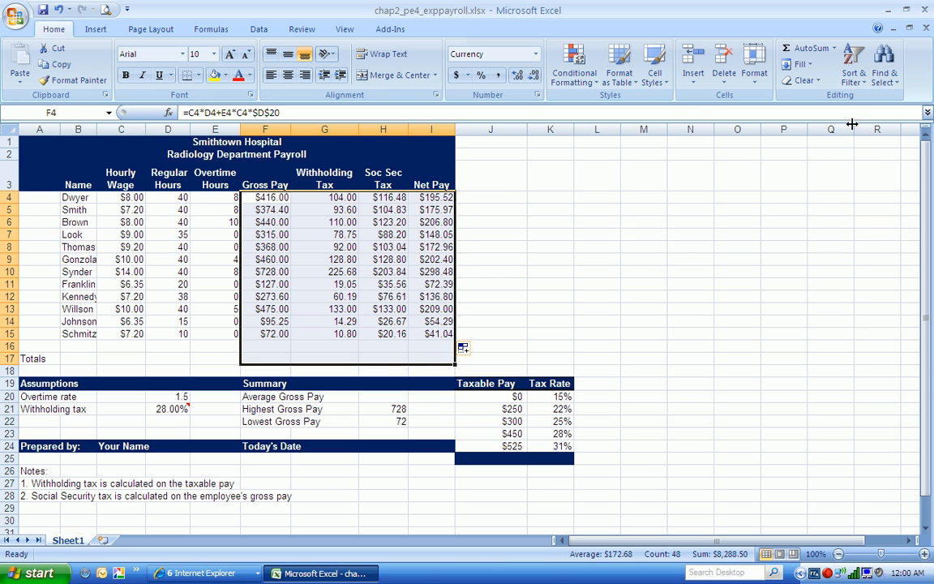
{"action": "left_click", "coordinate": [805, 51]}
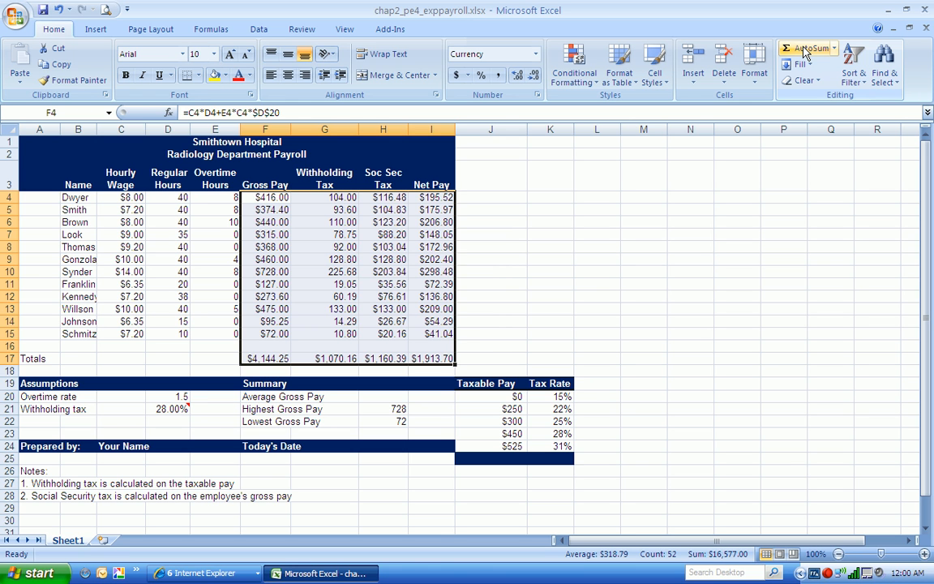
{"action": "left_click", "coordinate": [524, 234]}
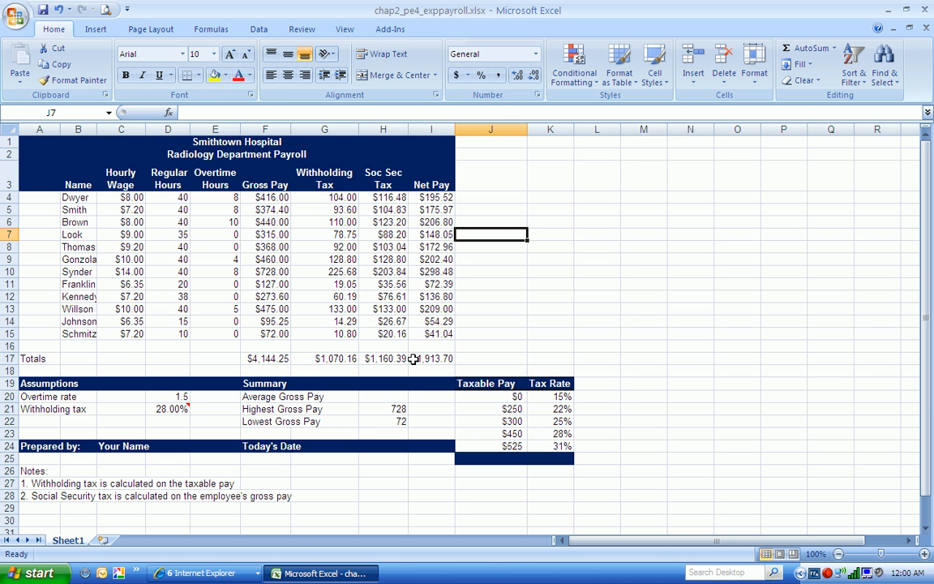
Step: Calculate the average gross pay in H20 with =AVERAGE(F4:F15)
{"action": "left_click", "coordinate": [397, 396]}
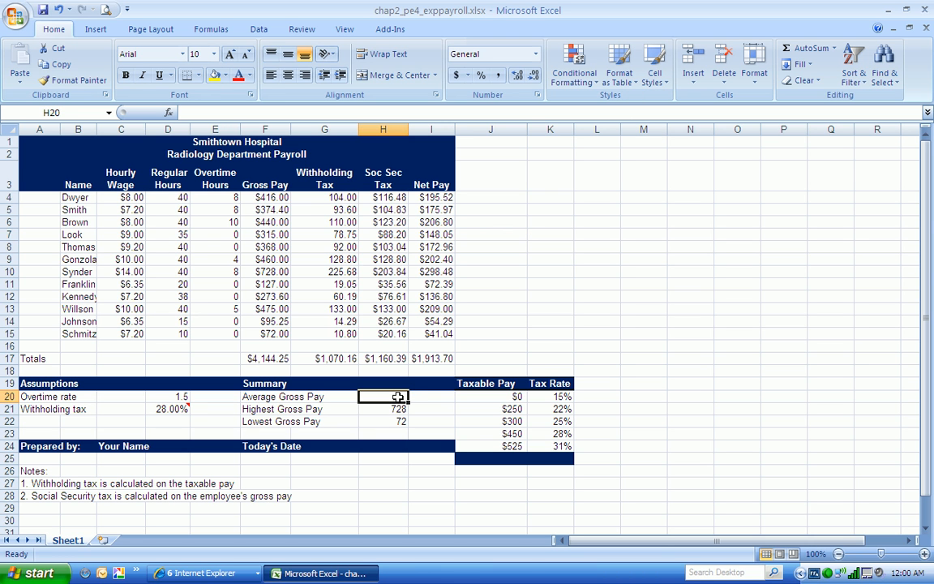
{"action": "left_click", "coordinate": [833, 48]}
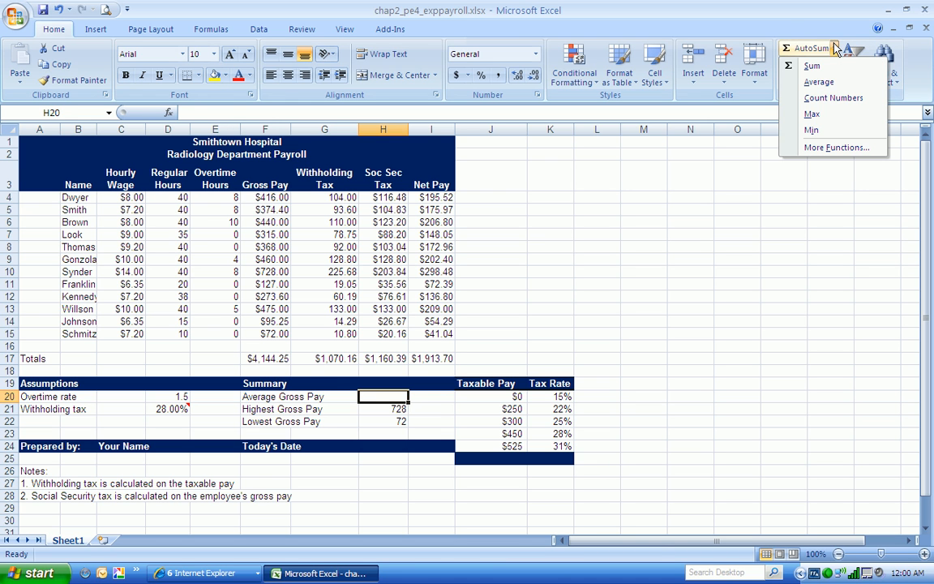
{"action": "left_click", "coordinate": [820, 82]}
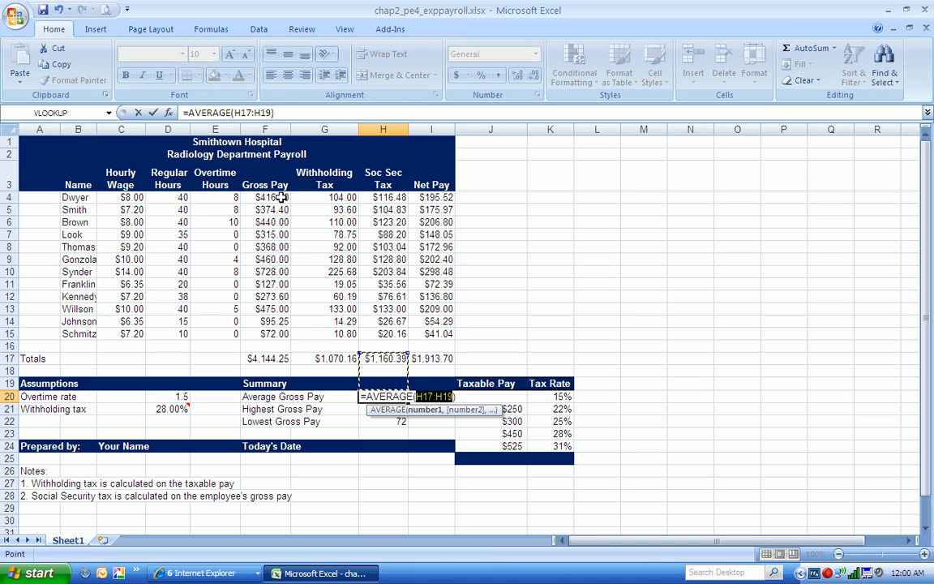
{"action": "left_click_drag", "start_coordinate": [280, 197], "coordinate": [275, 332]}
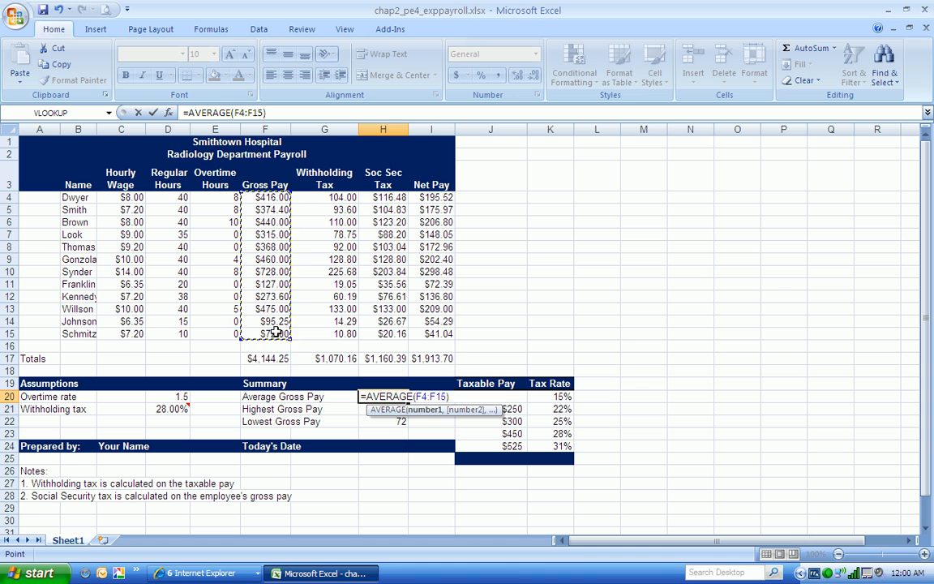
{"action": "key", "text": "Return"}
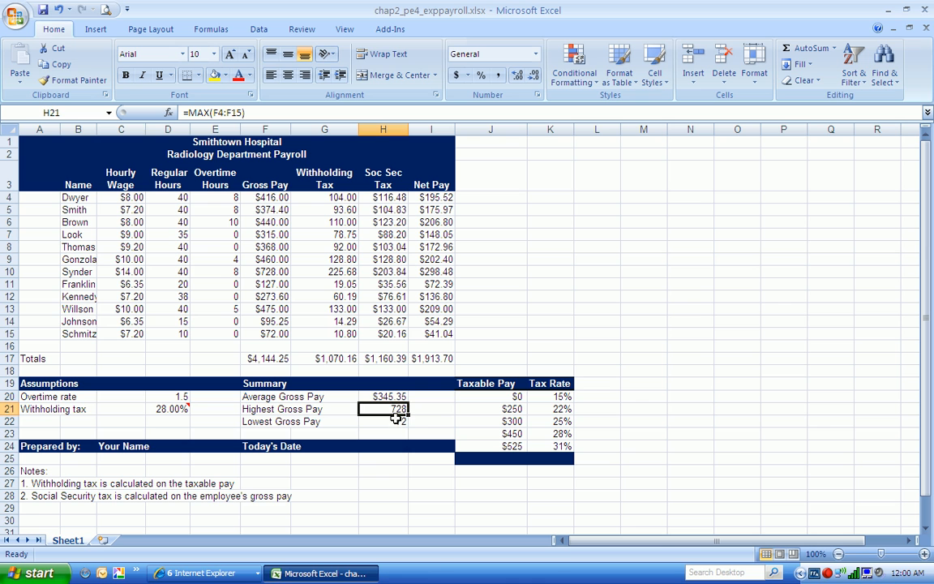
Step: Clear the existing highest and lowest gross pay formulas from H21:H22 in the summary
{"action": "left_click", "coordinate": [397, 421]}
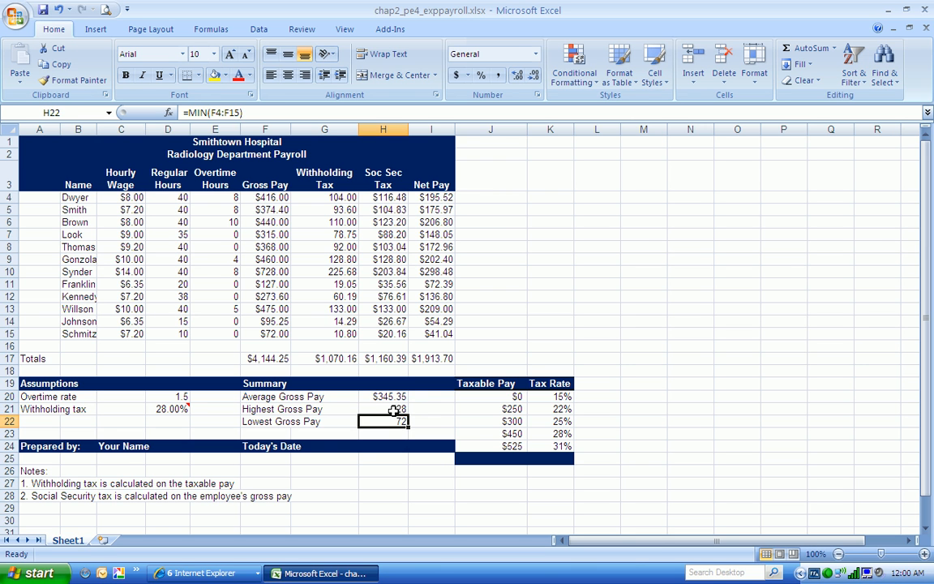
{"action": "left_click_drag", "start_coordinate": [397, 409], "coordinate": [392, 420]}
{"action": "key", "text": "Delete"}
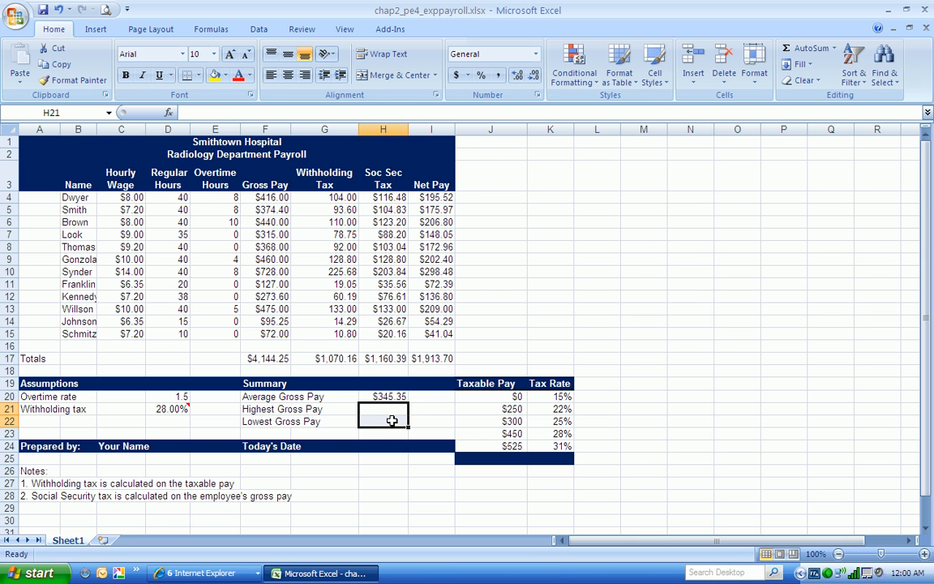
Step: Calculate the highest gross pay in H21 with =MAX(F4:F15)
{"action": "left_click", "coordinate": [392, 411]}
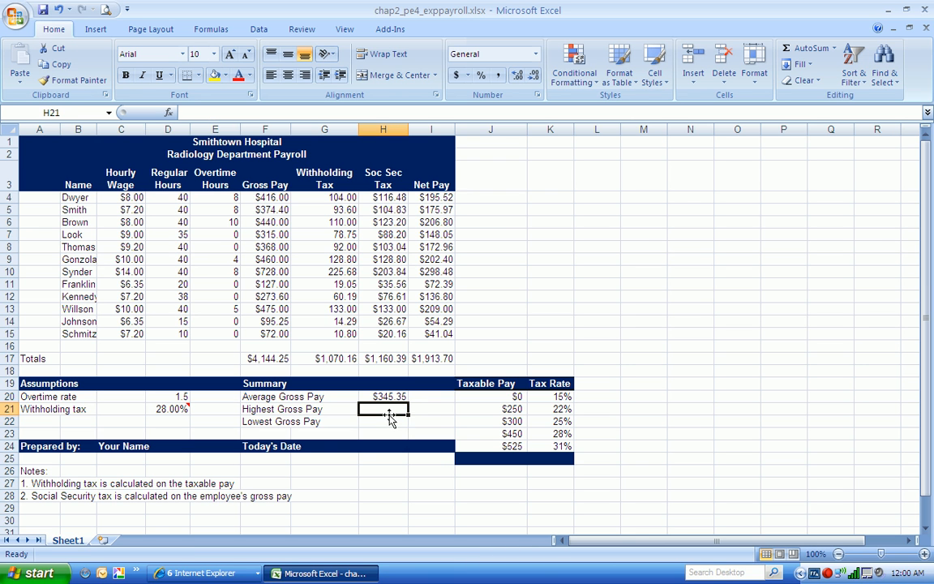
{"action": "left_click", "coordinate": [835, 52]}
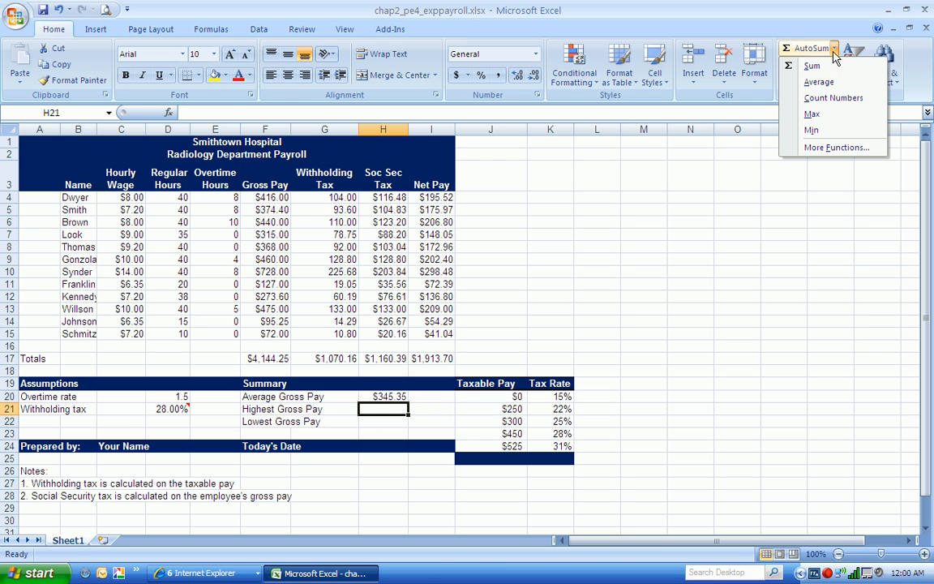
{"action": "left_click", "coordinate": [828, 112]}
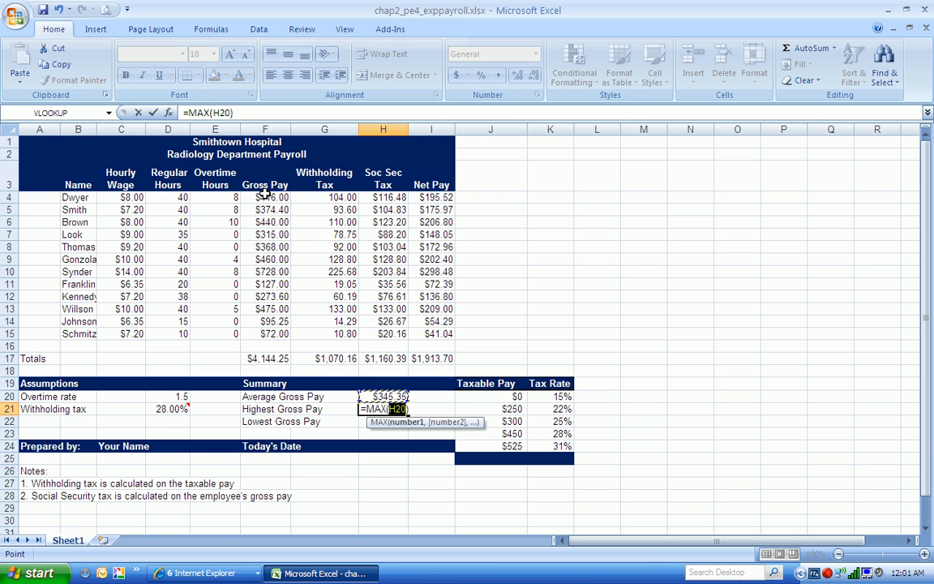
{"action": "left_click_drag", "start_coordinate": [267, 197], "coordinate": [277, 331]}
{"action": "key", "text": "Return"}
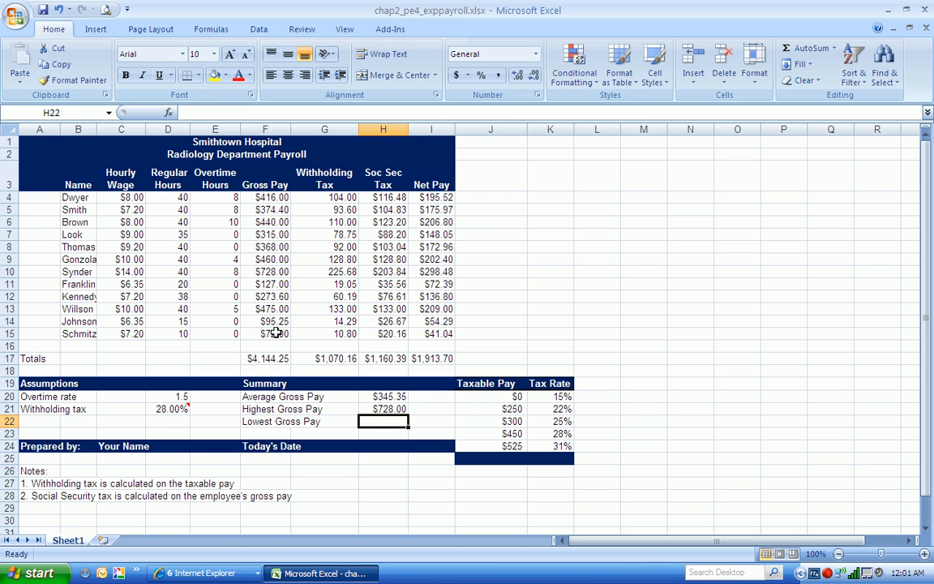
Step: Calculate the lowest gross pay in H22 with =MIN(F4:F15)
{"action": "left_click", "coordinate": [833, 50]}
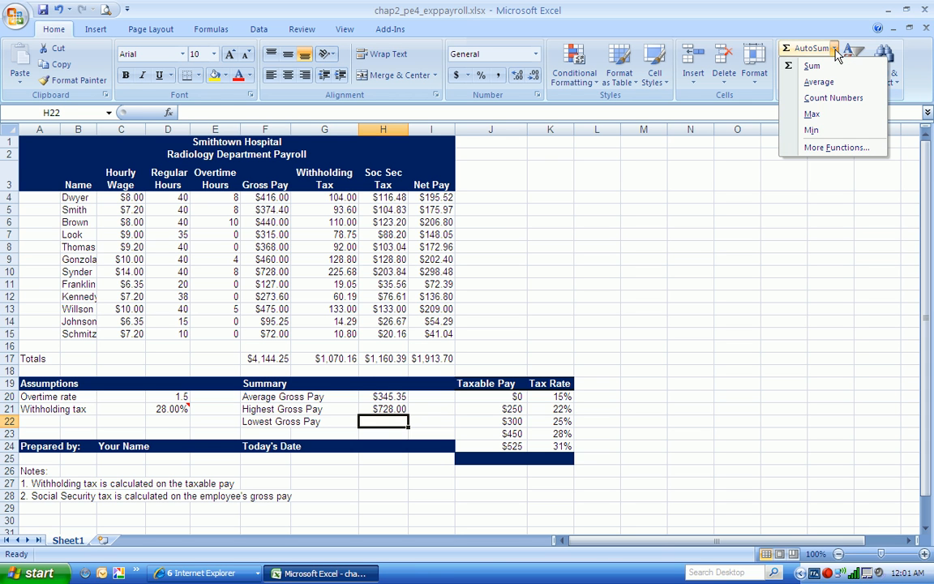
{"action": "left_click", "coordinate": [828, 132]}
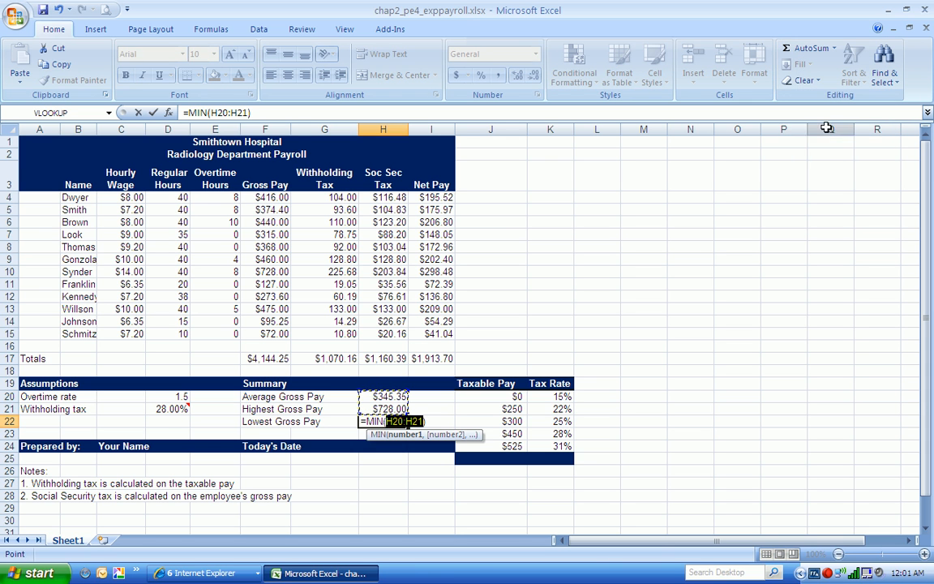
{"action": "left_click_drag", "start_coordinate": [285, 197], "coordinate": [275, 336]}
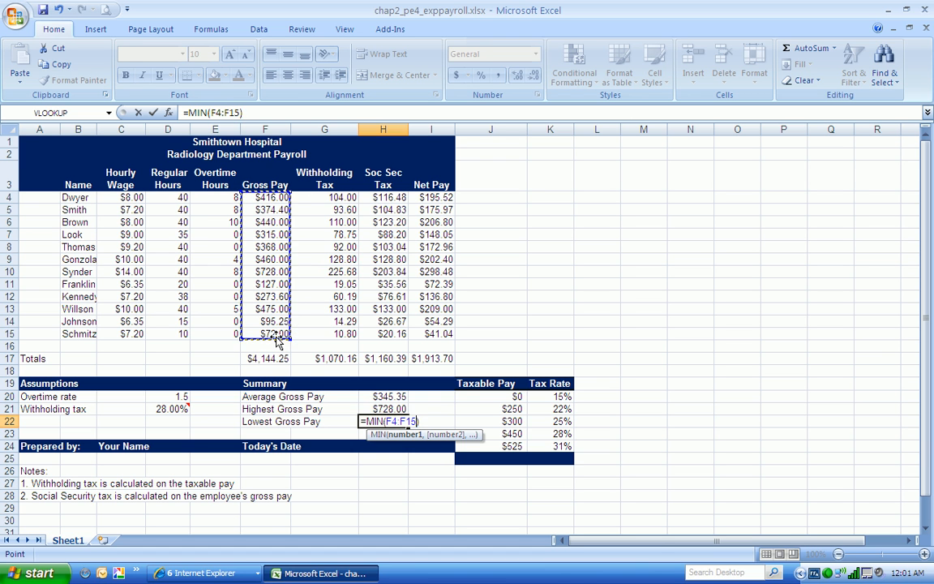
{"action": "key", "text": "Return"}
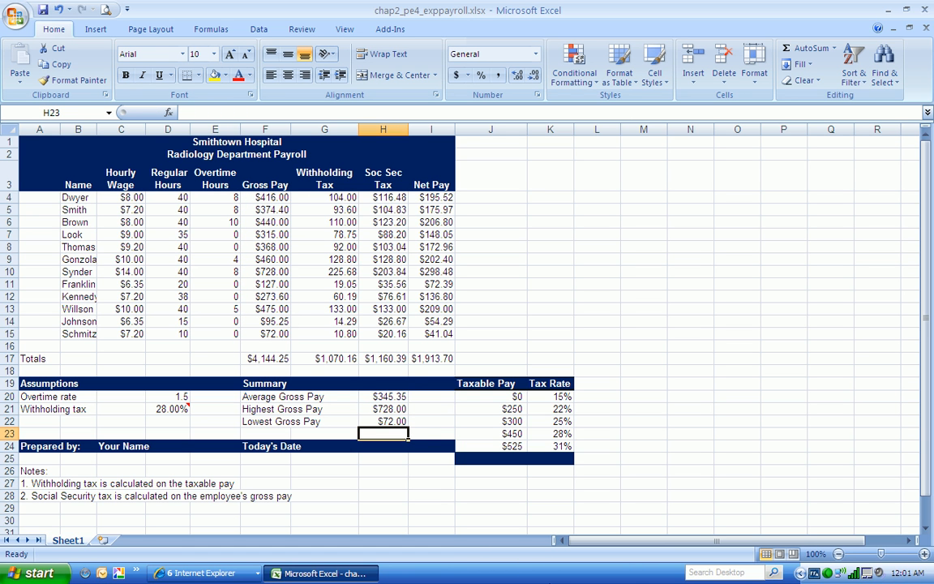